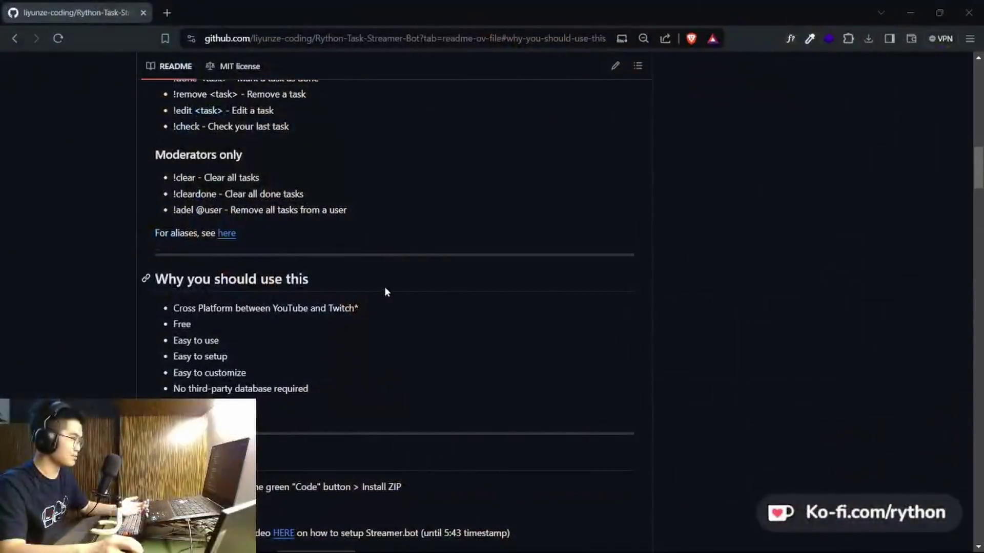
Review the README's "Why you should use this" section, including cross-platform support, simulcasting and the ease-of-use points
scroll(386, 287, down, 3)
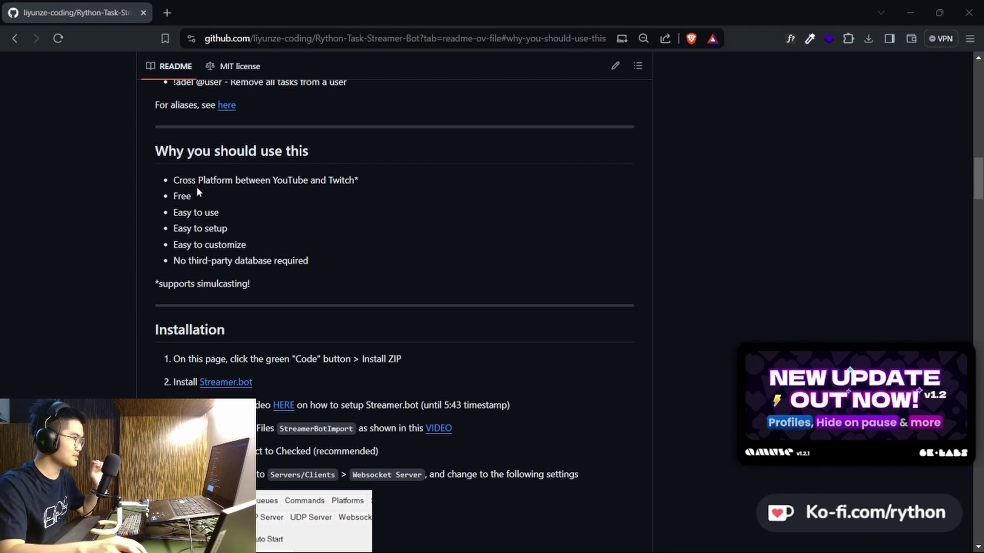
drag(174, 180, 360, 183)
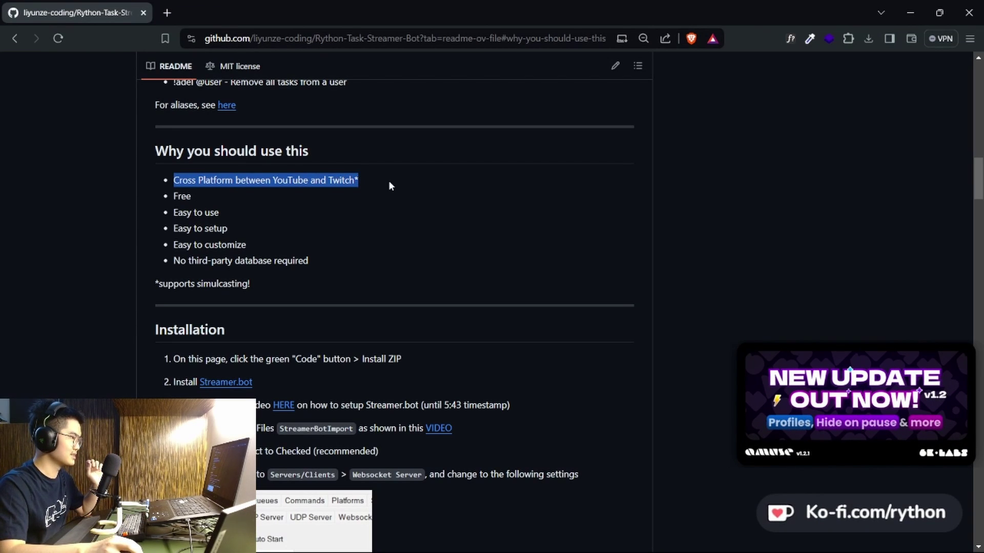
click(360, 196)
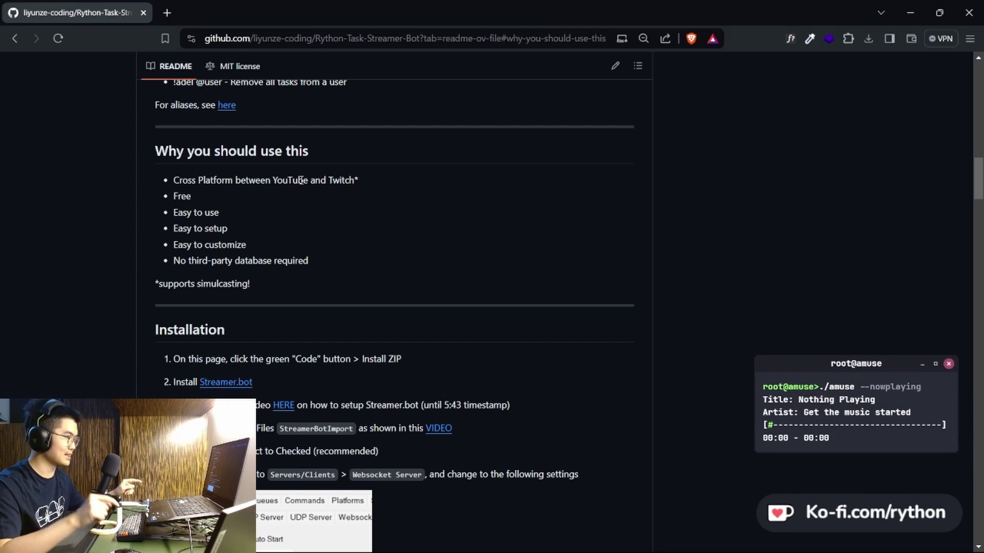
drag(187, 286, 297, 290)
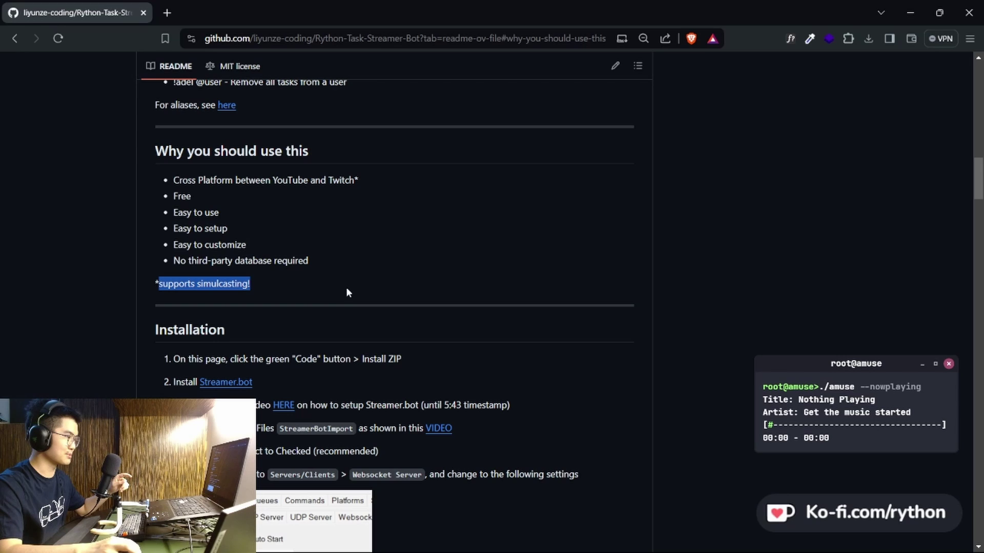
click(389, 277)
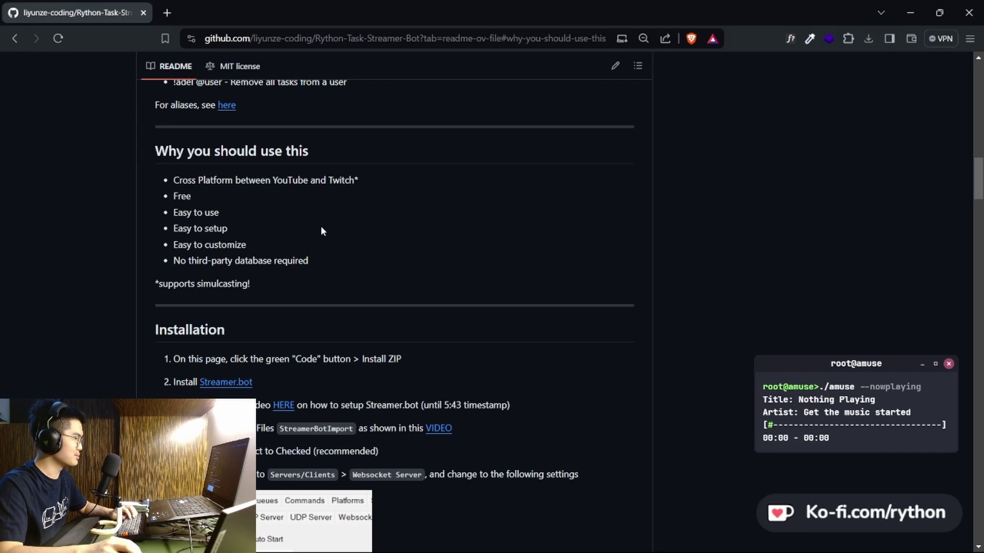
drag(172, 212, 359, 260)
click(463, 225)
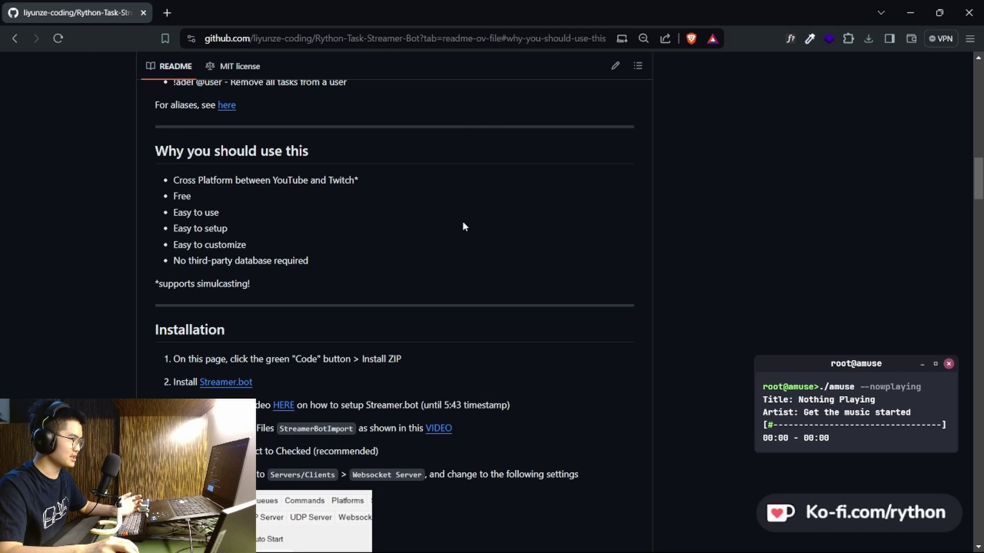
scroll(476, 253, up, 4)
scroll(476, 254, down, 2)
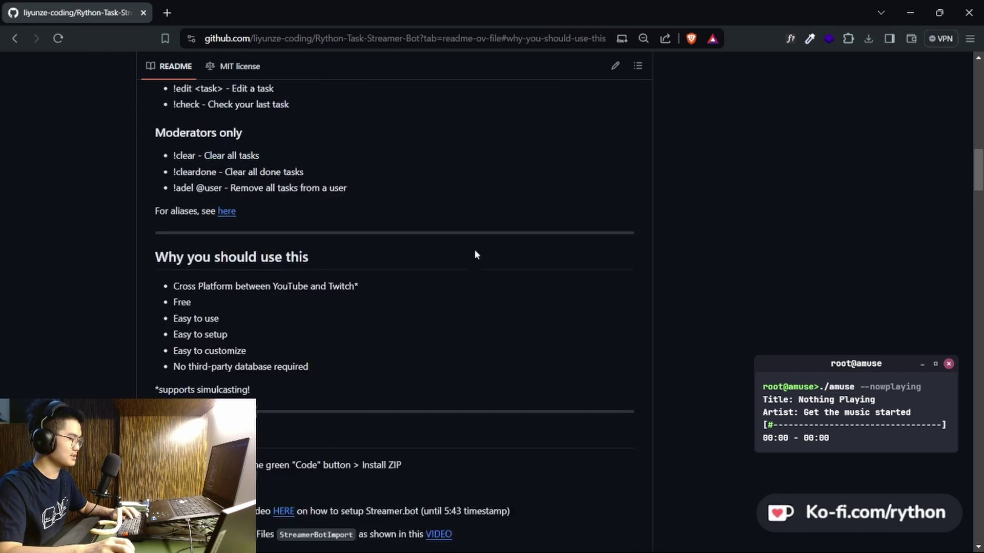
scroll(474, 255, down, 4)
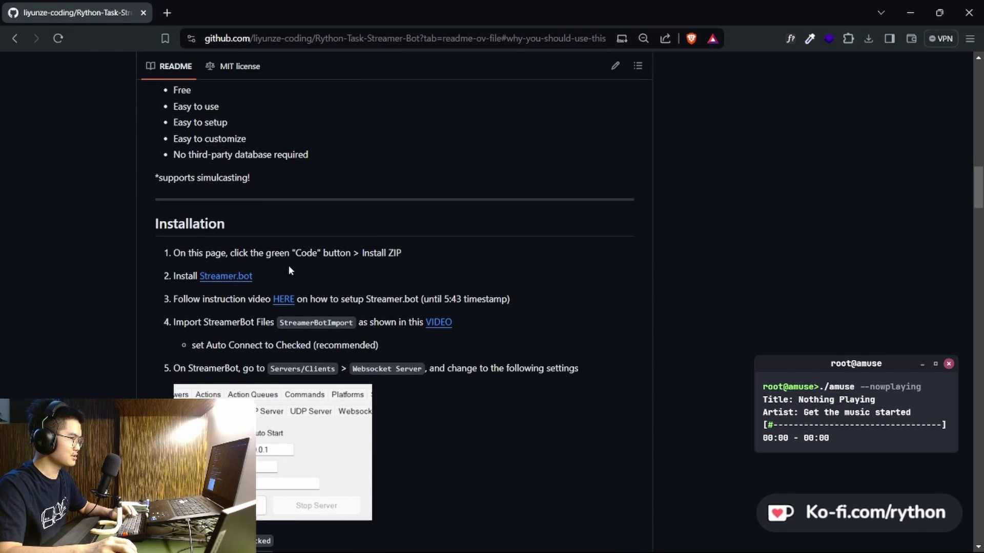
Download the Rython-Task-Streamer-Bot repository as a ZIP and save it in TEMPORARY_FOLDER
drag(194, 235, 544, 347)
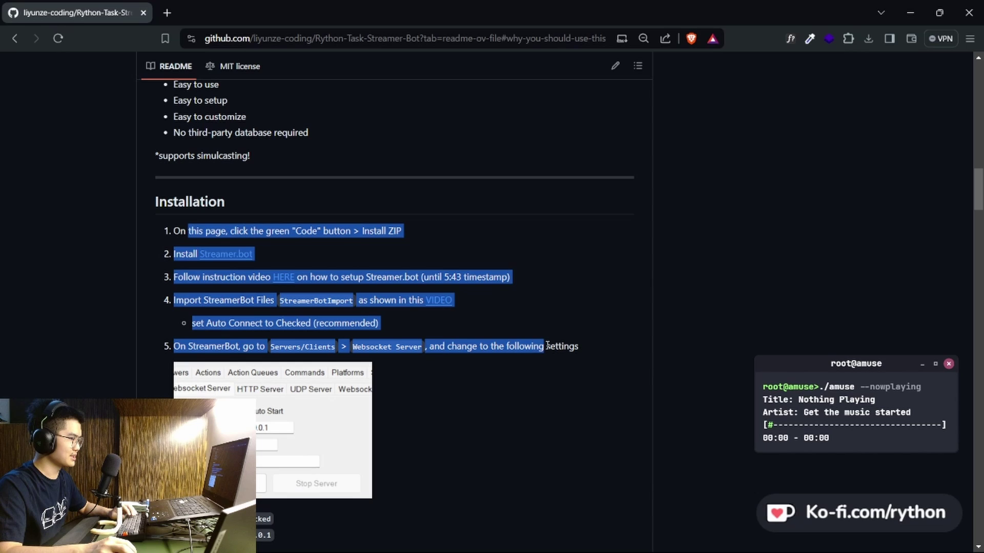
click(712, 355)
scroll(713, 357, up, 4)
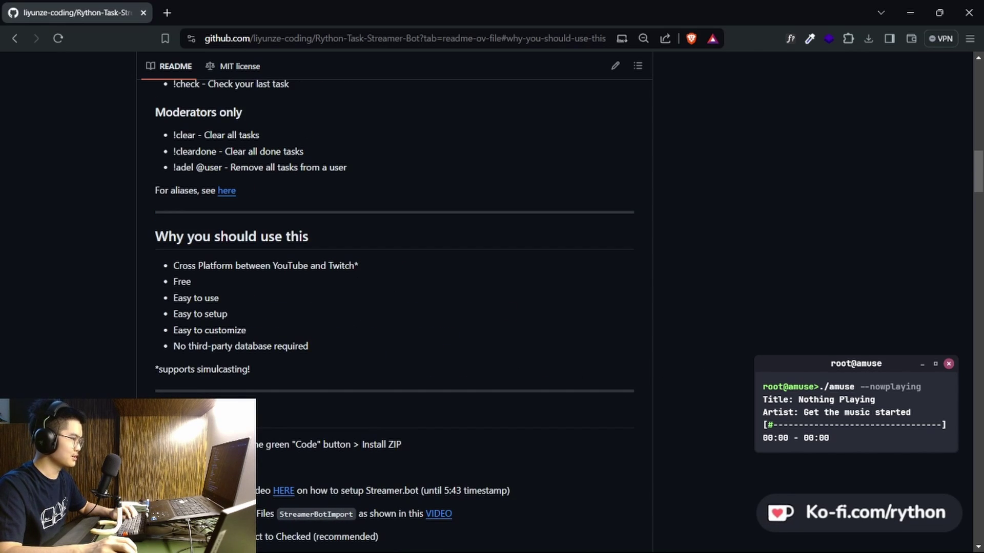
drag(172, 444, 451, 468)
click(602, 416)
scroll(603, 416, up, 15)
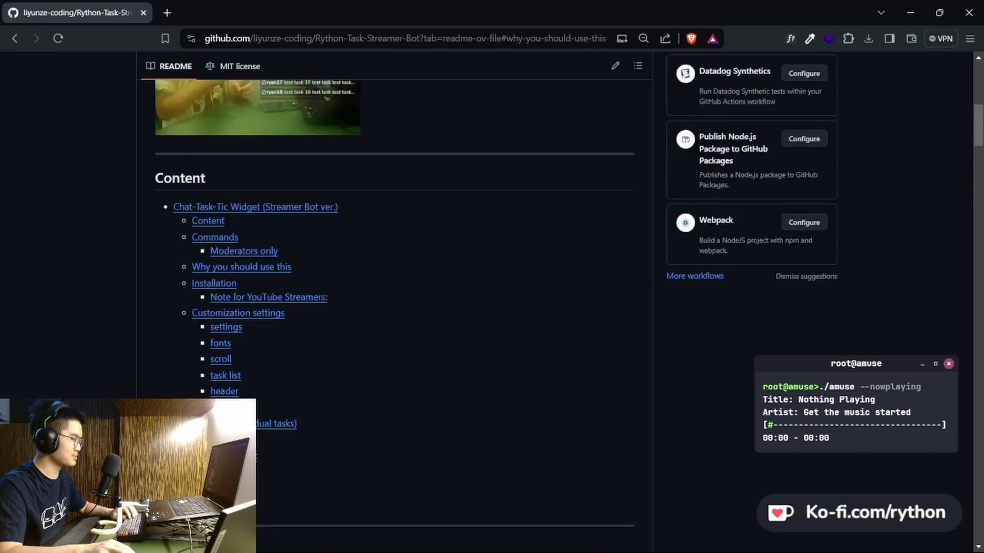
click(643, 172)
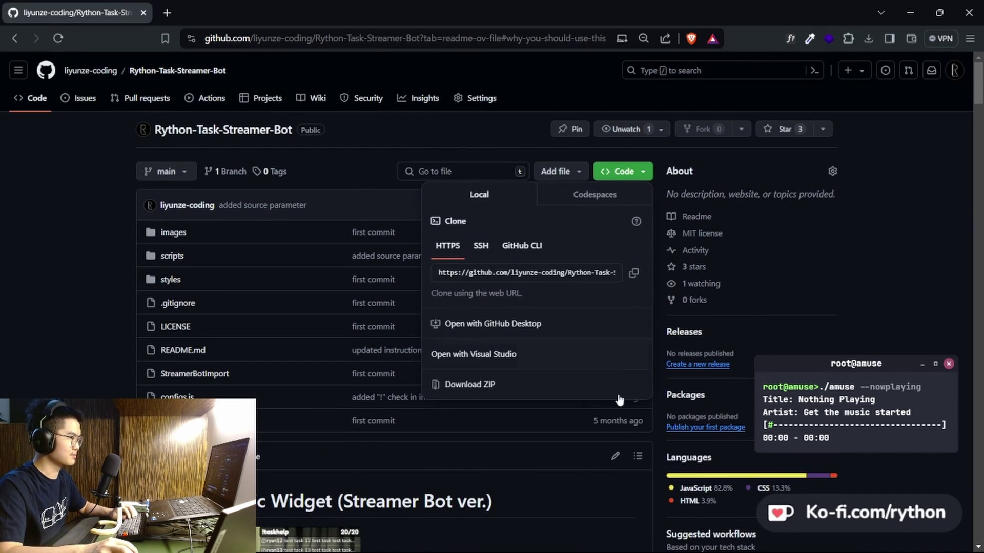
click(493, 385)
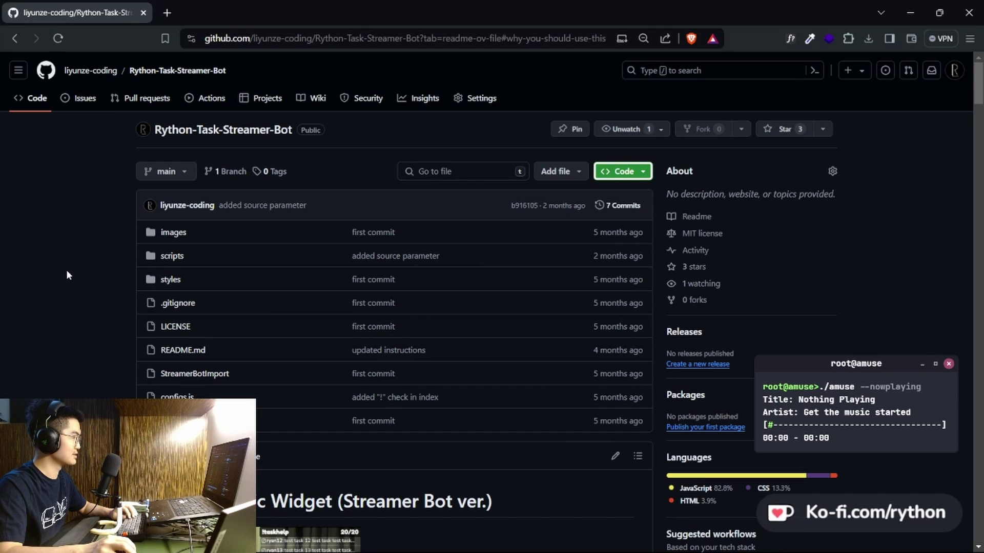
scroll(57, 217, down, 3)
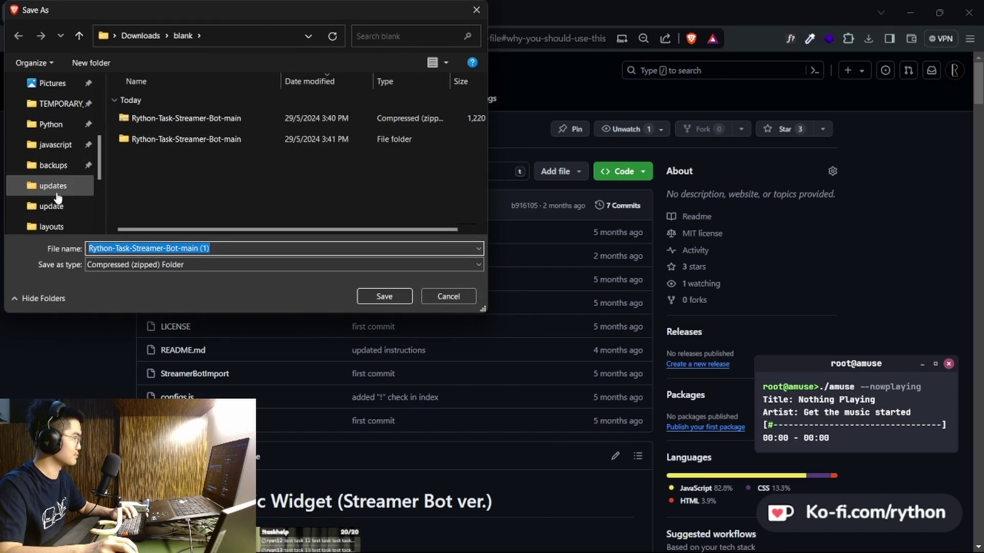
click(72, 110)
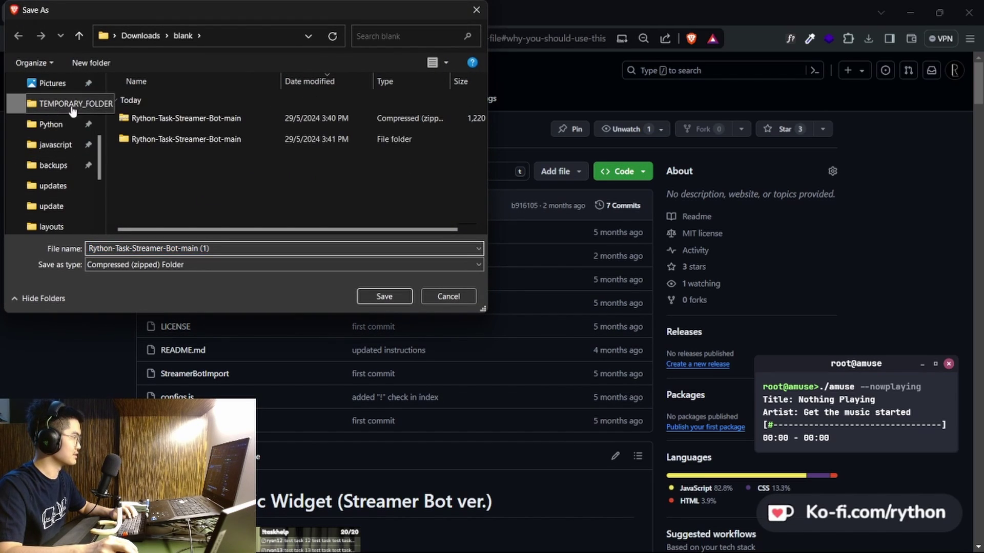
click(385, 296)
Open the Streamer.bot website in a separate tab from the README's installation instructions
scroll(443, 335, down, 15)
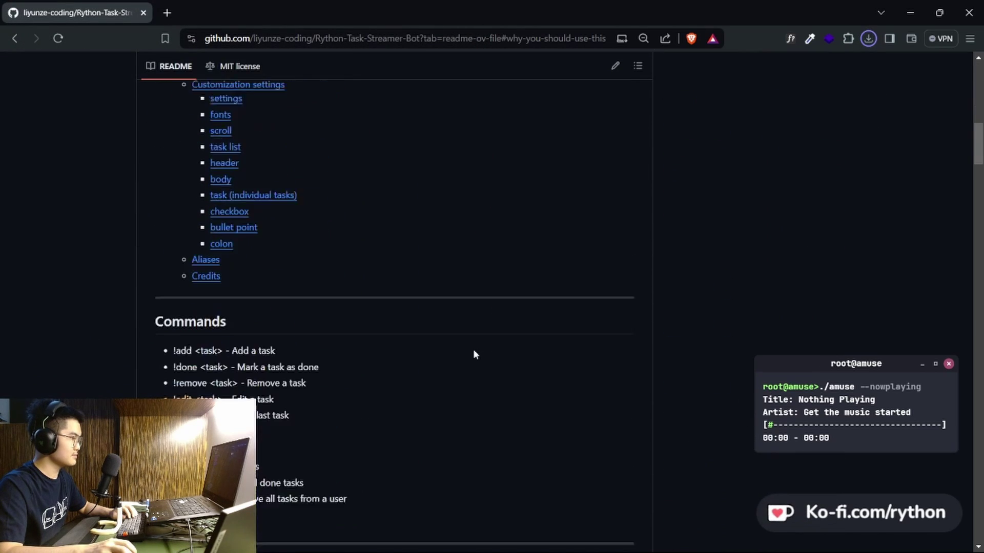
scroll(472, 348, up, 4)
scroll(398, 338, down, 5)
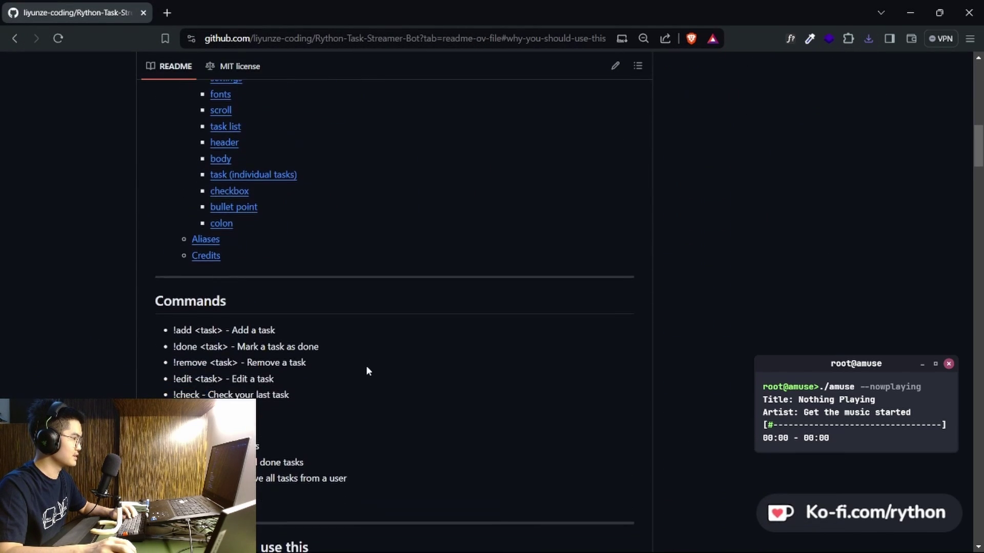
scroll(367, 354, up, 4)
scroll(371, 328, down, 4)
scroll(376, 323, down, 8)
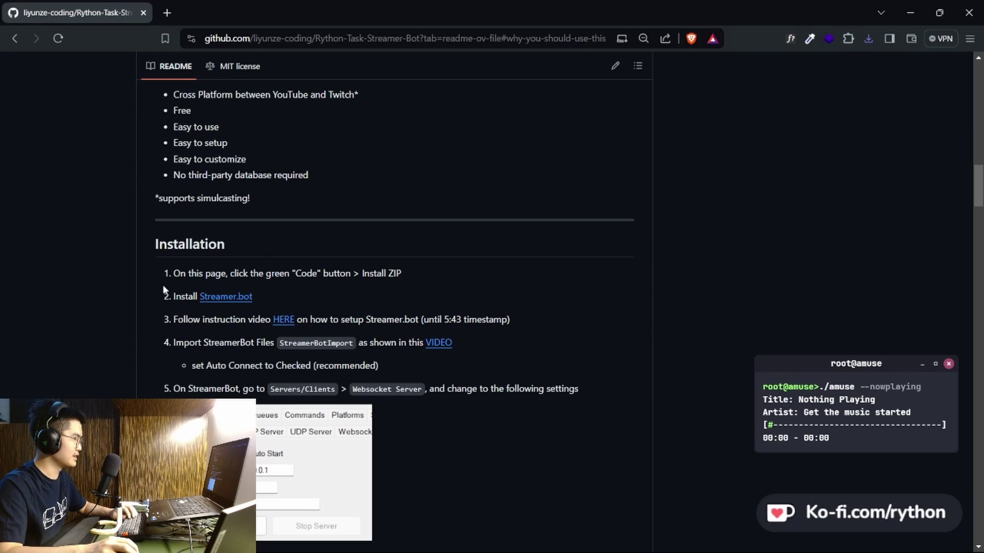
middle_click(229, 301)
click(209, 6)
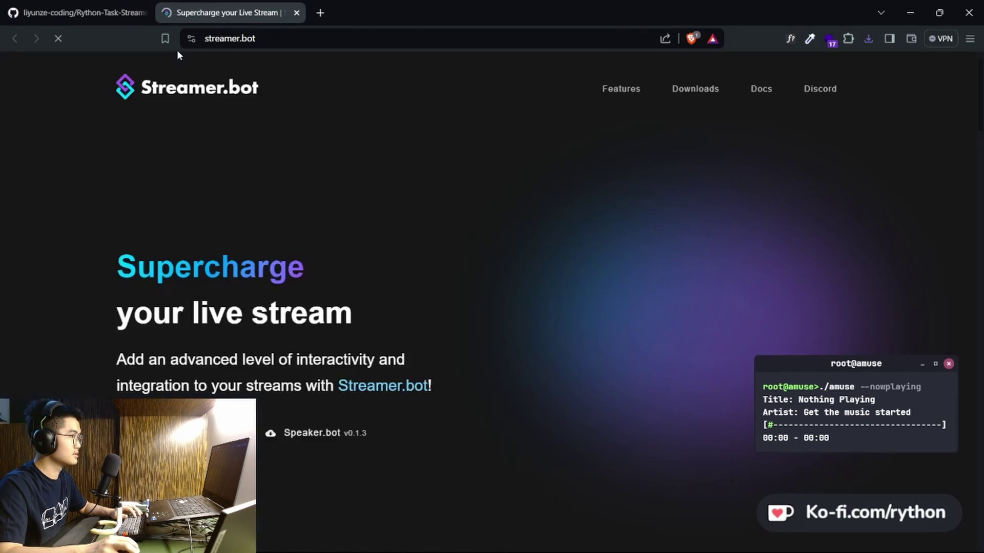
Try to download the stable v0.2.3 release of Streamer.bot from the site's Downloads page
click(684, 91)
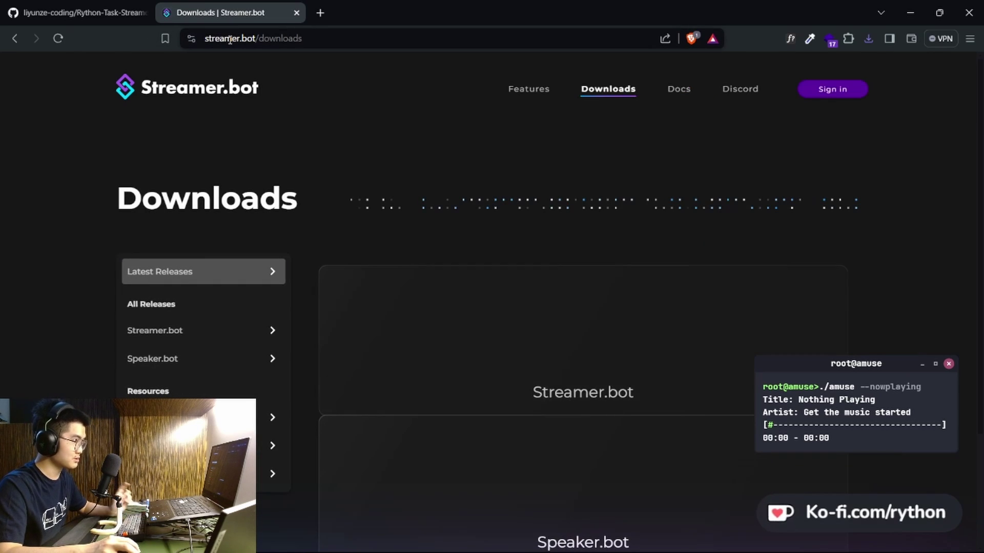
scroll(438, 254, down, 1)
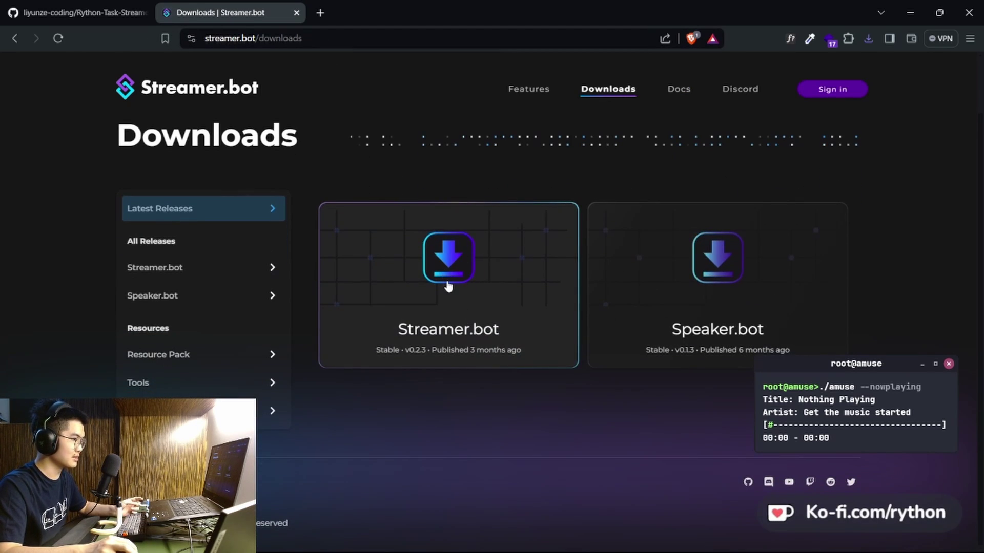
click(447, 285)
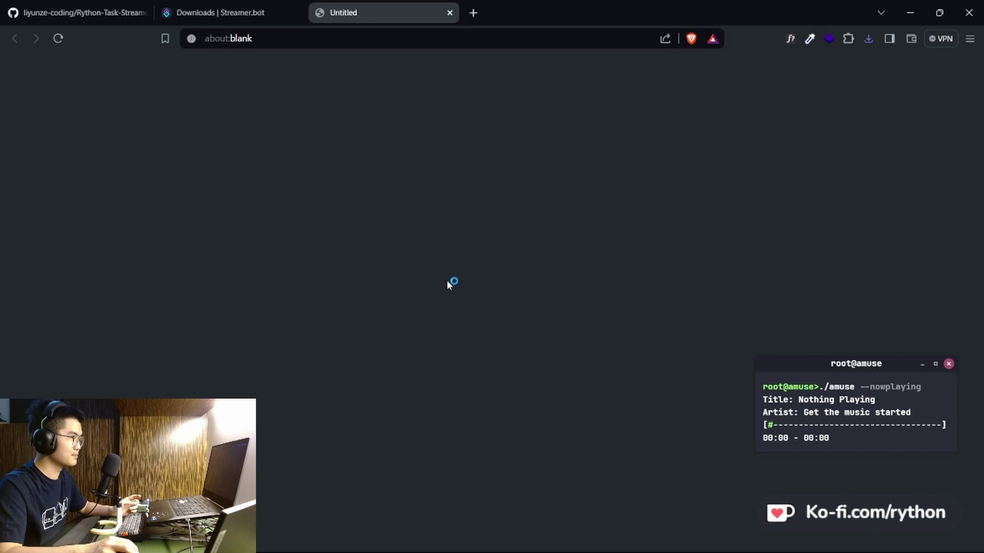
click(453, 297)
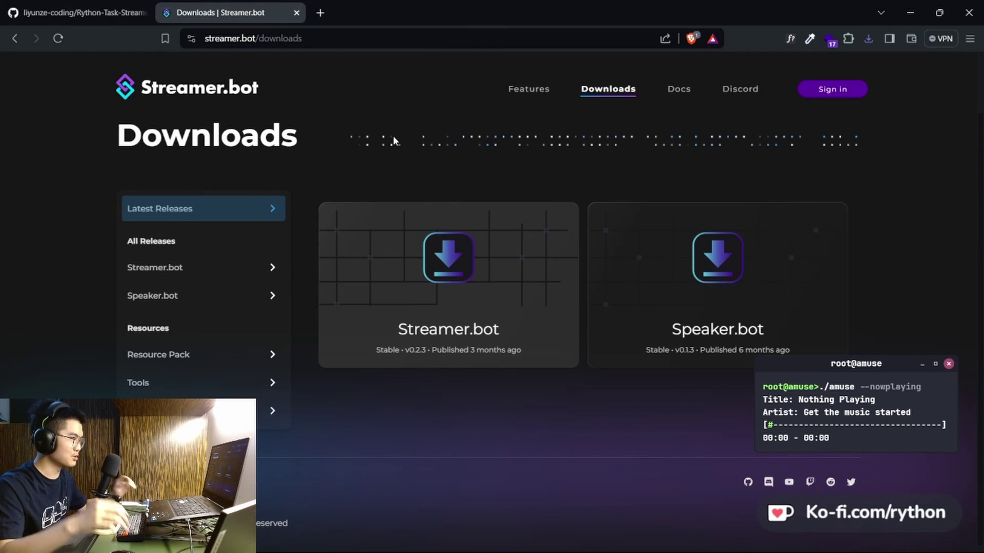
Return to the GitHub README and examine installation steps 2 to 4 on installing Streamer.bot, its setup video and importing StreamerBotImport
key(ctrl+shift+Tab)
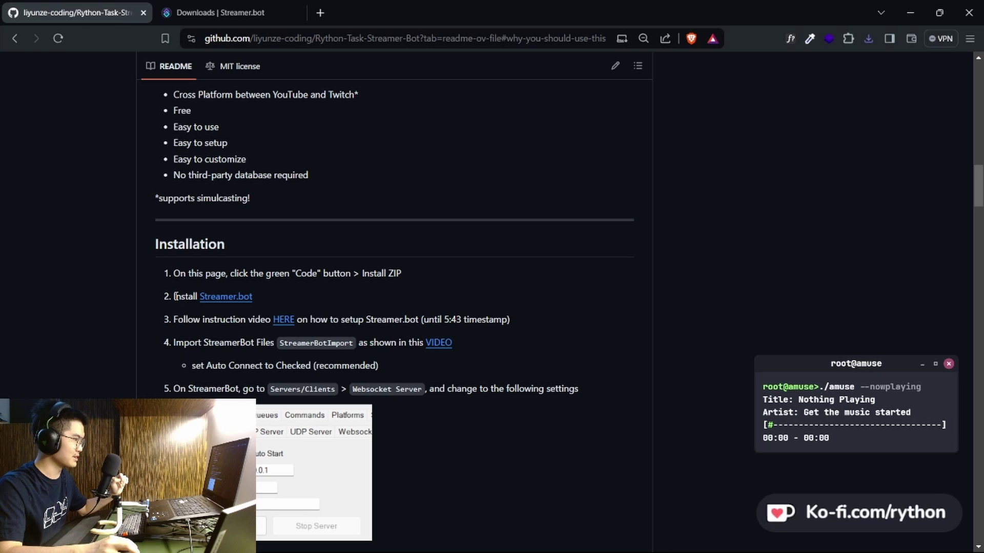
drag(174, 296, 665, 318)
click(665, 319)
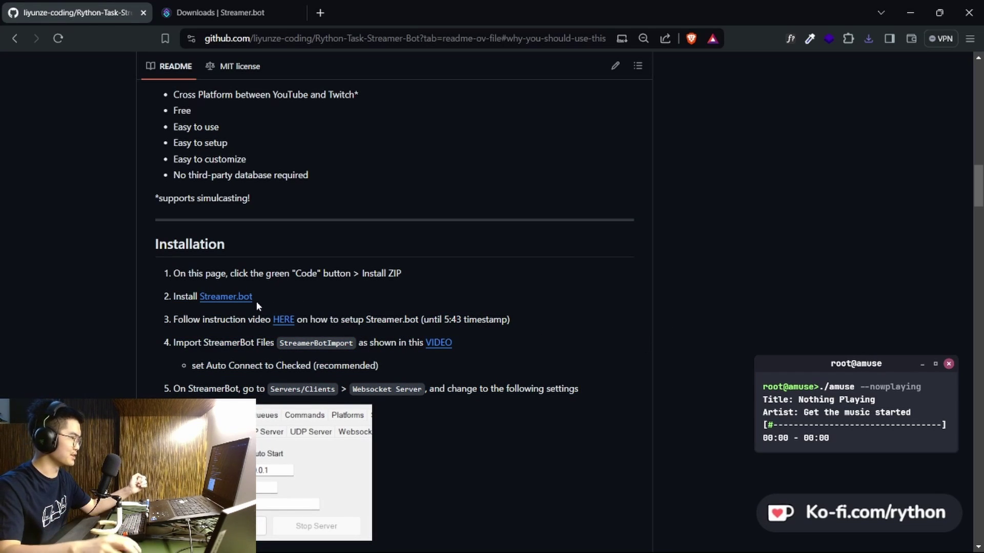
double_click(215, 319)
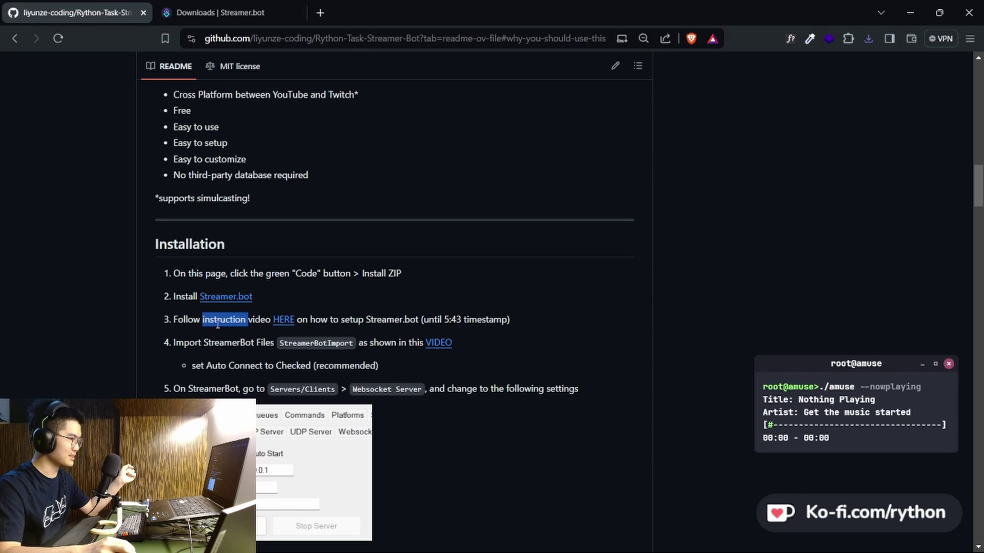
click(410, 319)
double_click(244, 320)
shift+click(270, 320)
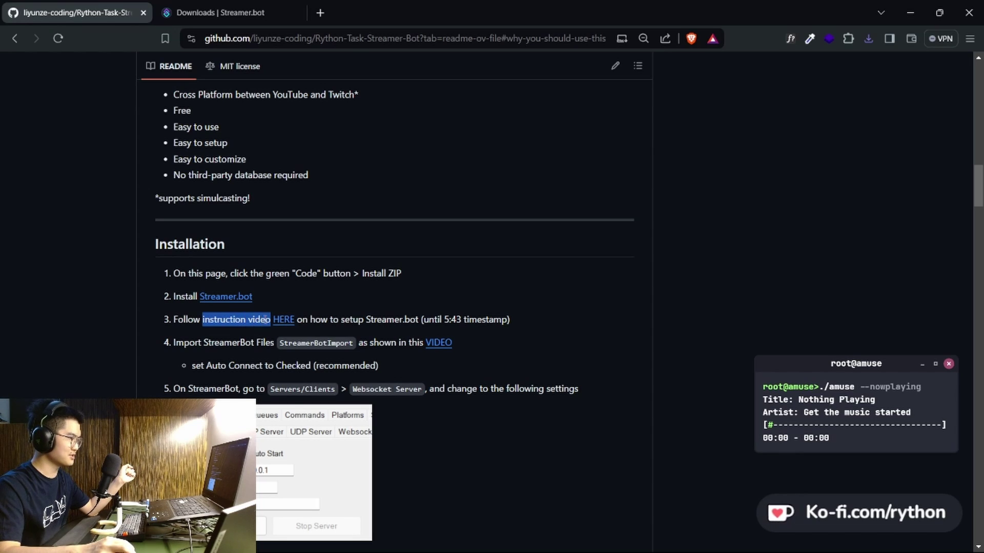
click(380, 320)
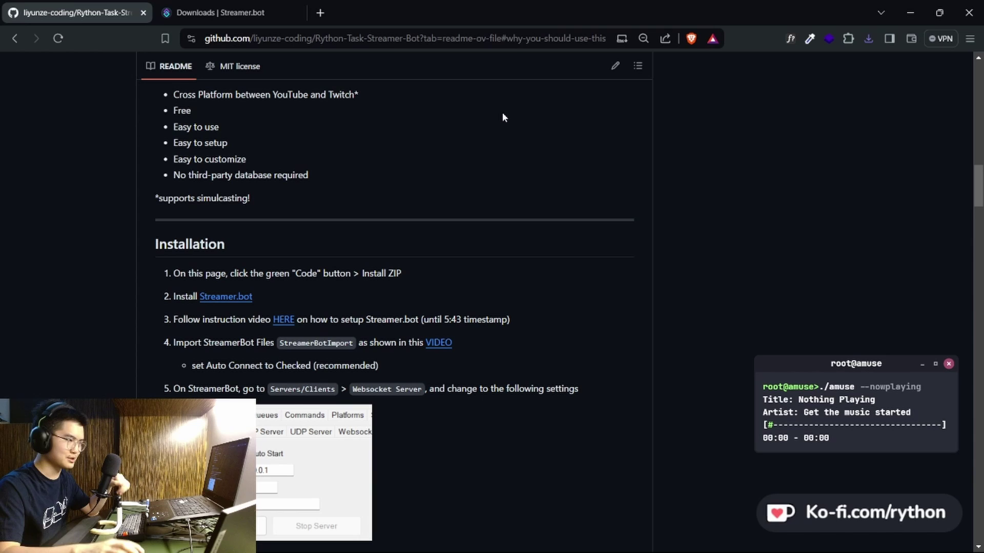
scroll(573, 328, down, 3)
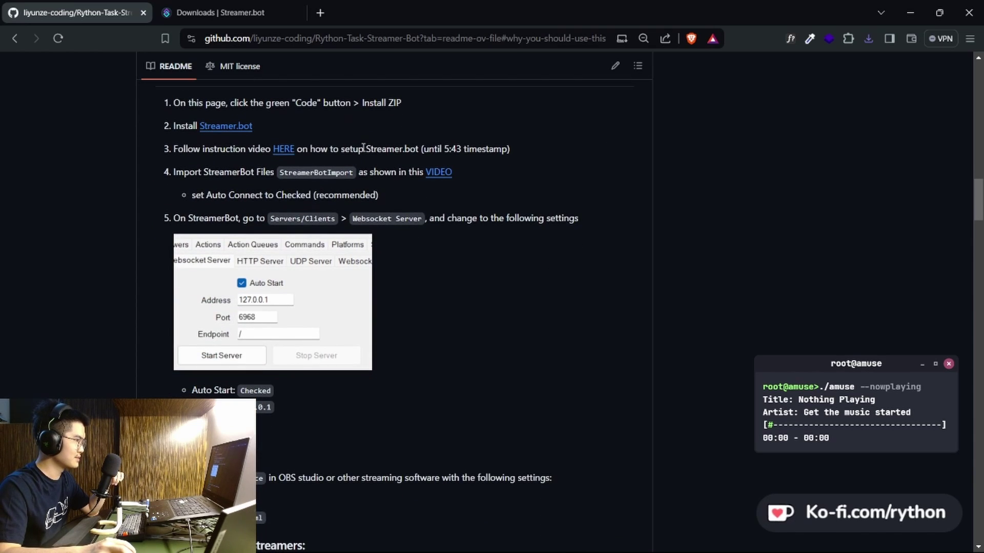
drag(404, 149, 517, 148)
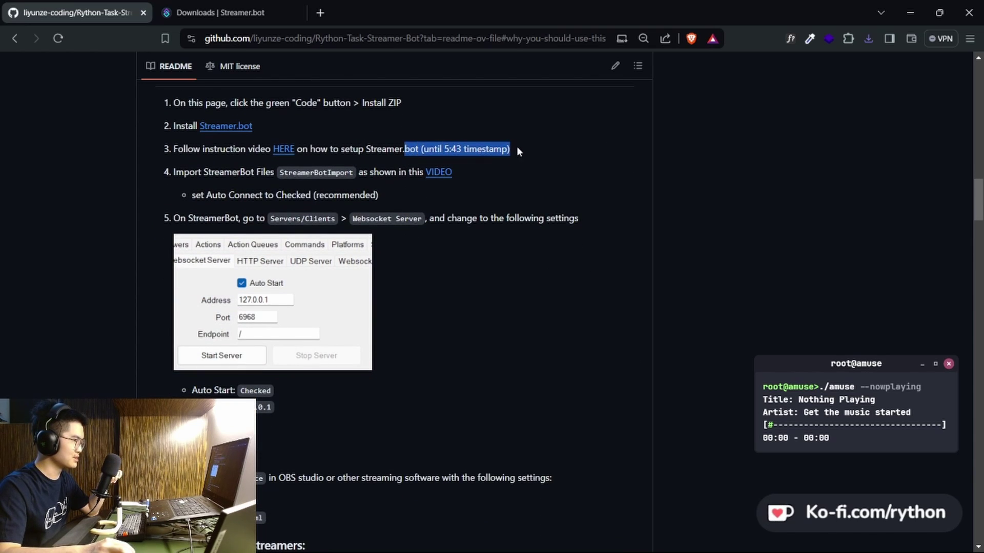
click(693, 219)
double_click(454, 147)
click(559, 175)
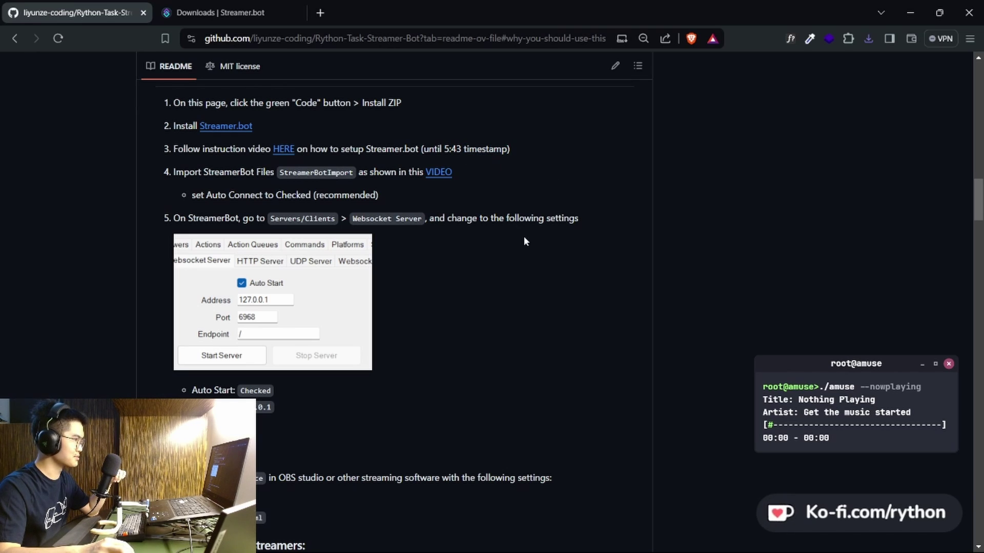
drag(174, 172, 347, 170)
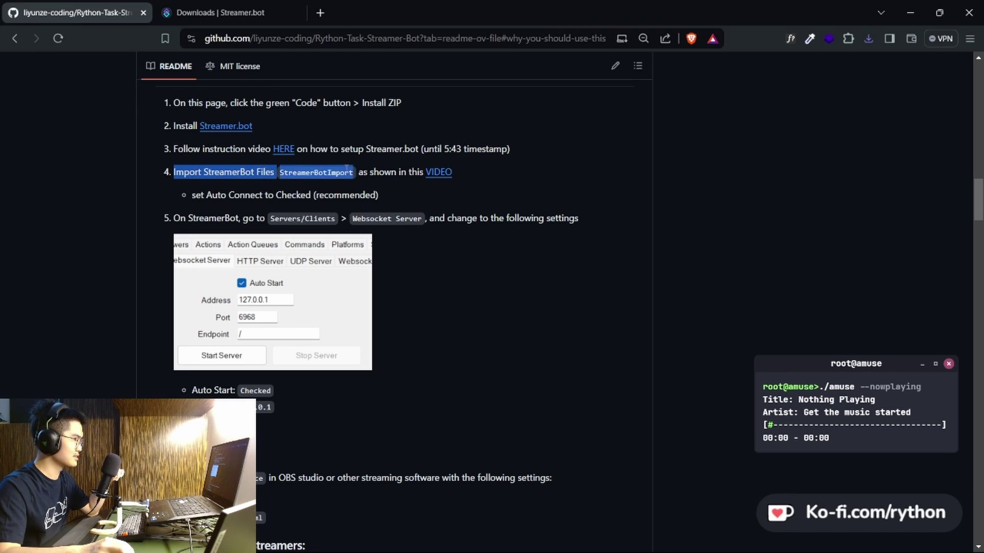
click(494, 248)
Switch to File Explorer and extract the Rython-Task-Streamer-Bot-main (1) ZIP inside TEMPORARY_FOLDER
mouse_move(330, 552)
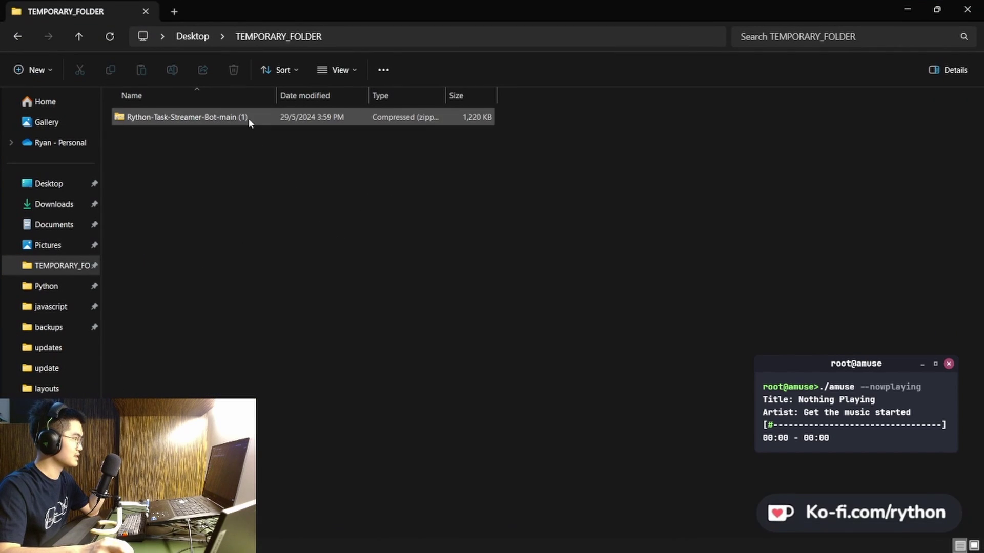
click(248, 118)
right_click(248, 118)
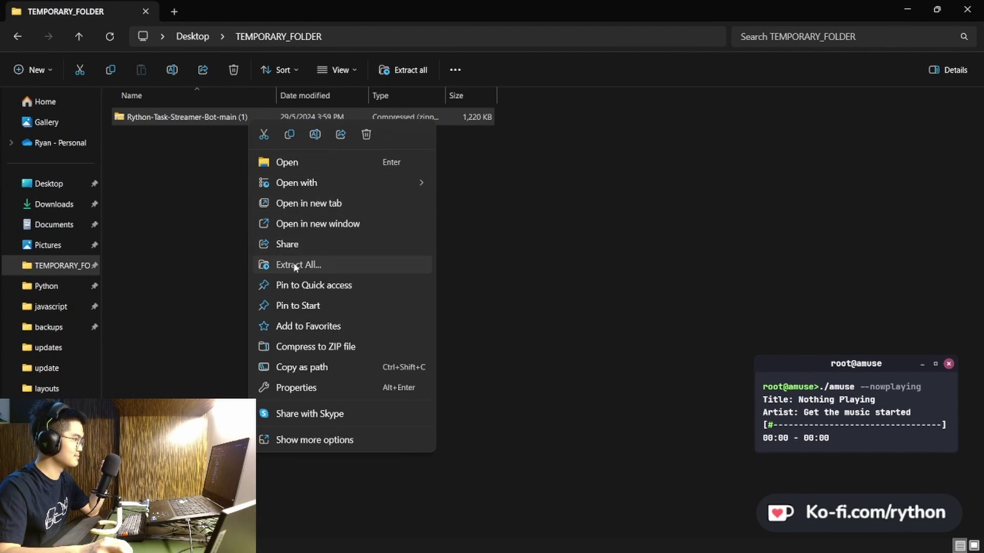
click(324, 263)
click(593, 413)
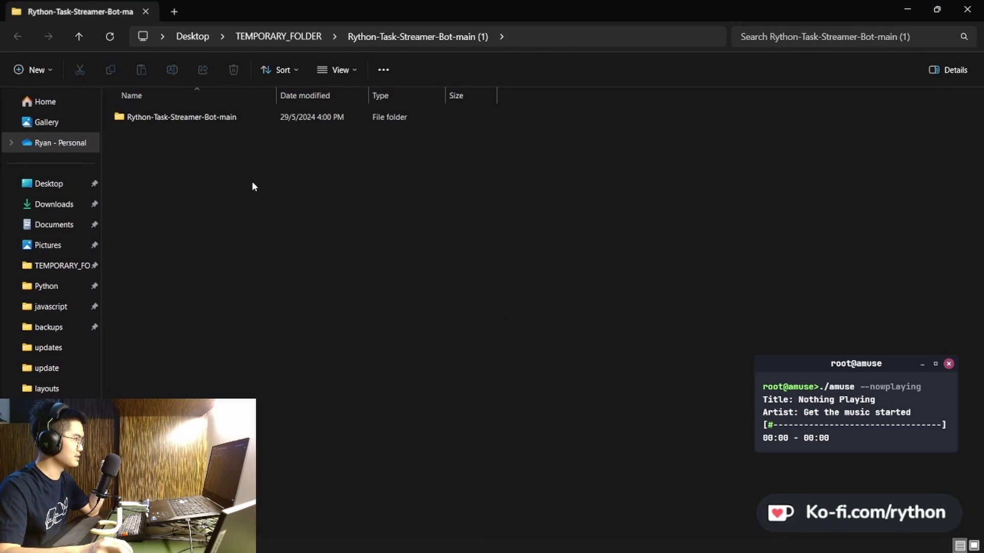
Open the inner Rython-Task-Streamer-Bot-main folder and select the StreamerBotImport file
double_click(231, 118)
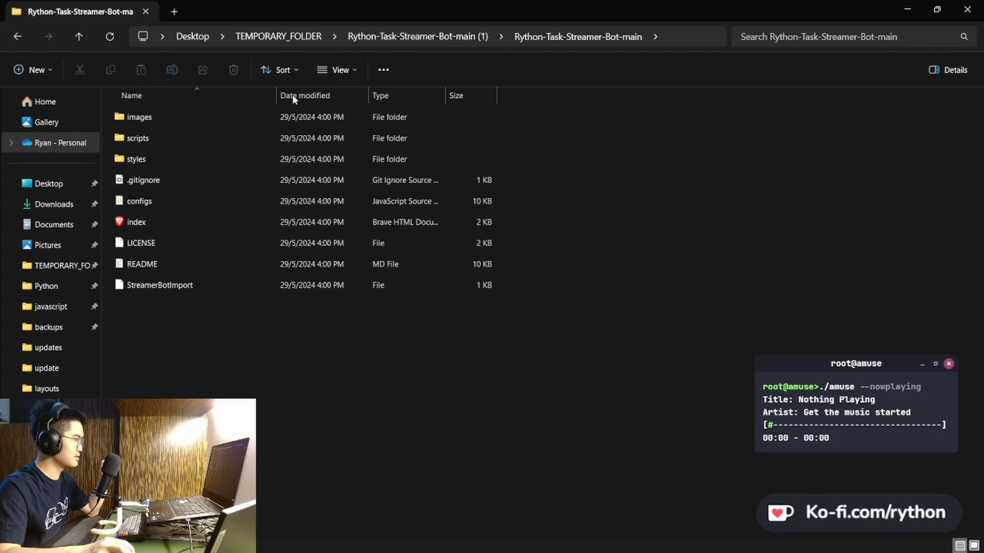
click(130, 290)
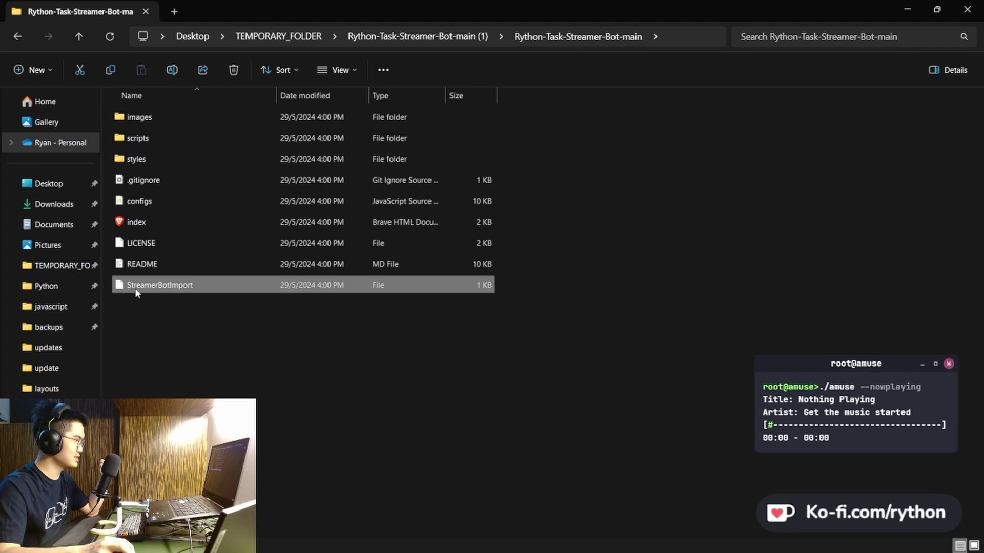
Switch to Streamer.bot, open the Import Actions dialog and move it aside to make room for a file window
mouse_move(536, 544)
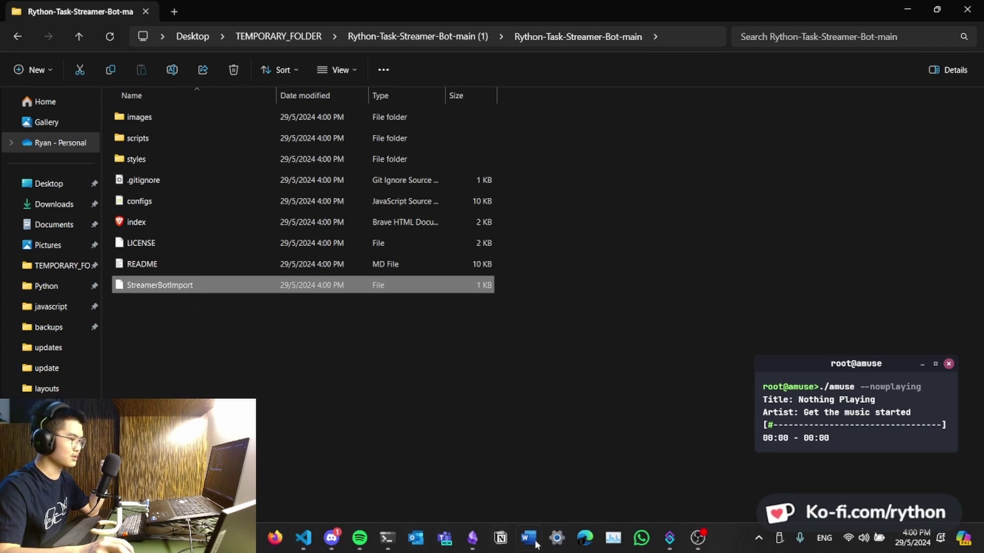
click(669, 538)
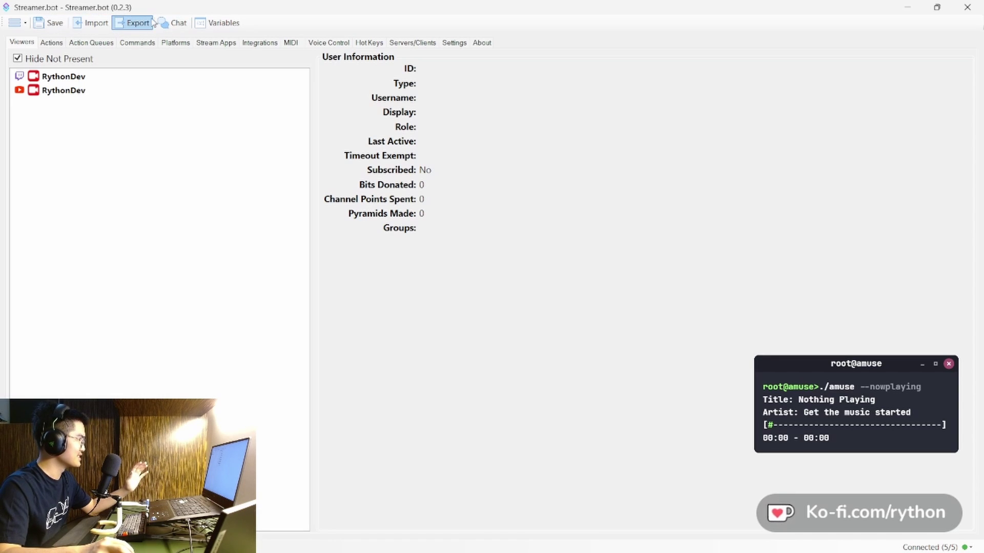
click(90, 23)
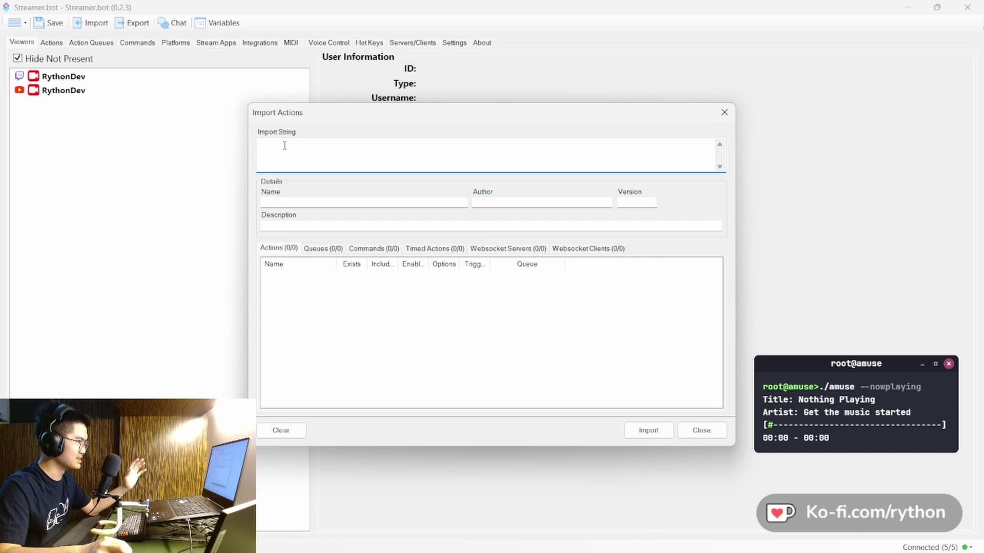
drag(448, 121, 601, 160)
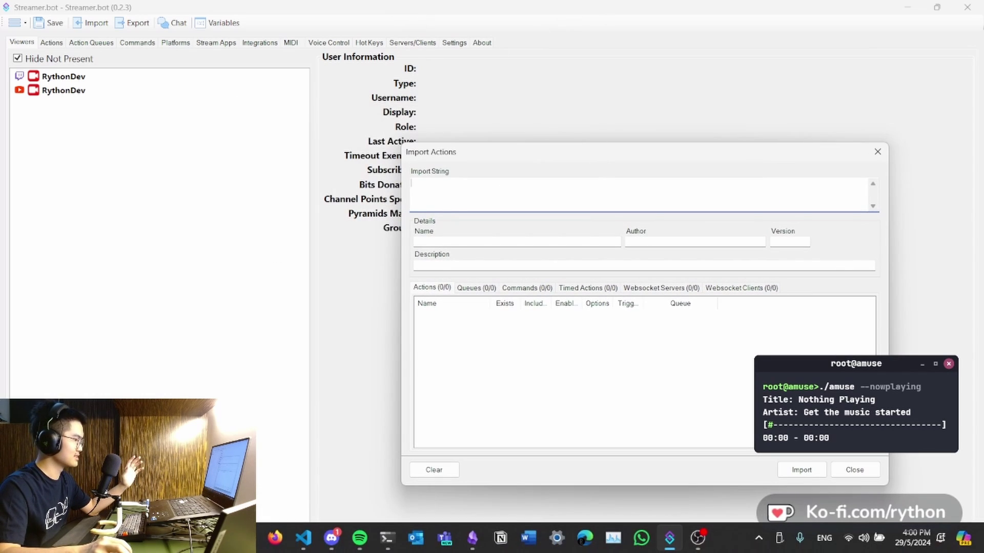
Place a reduced File Explorer window beside the Import Actions dialog and load the StreamerBotImport file into the Import String
mouse_move(303, 538)
click(262, 477)
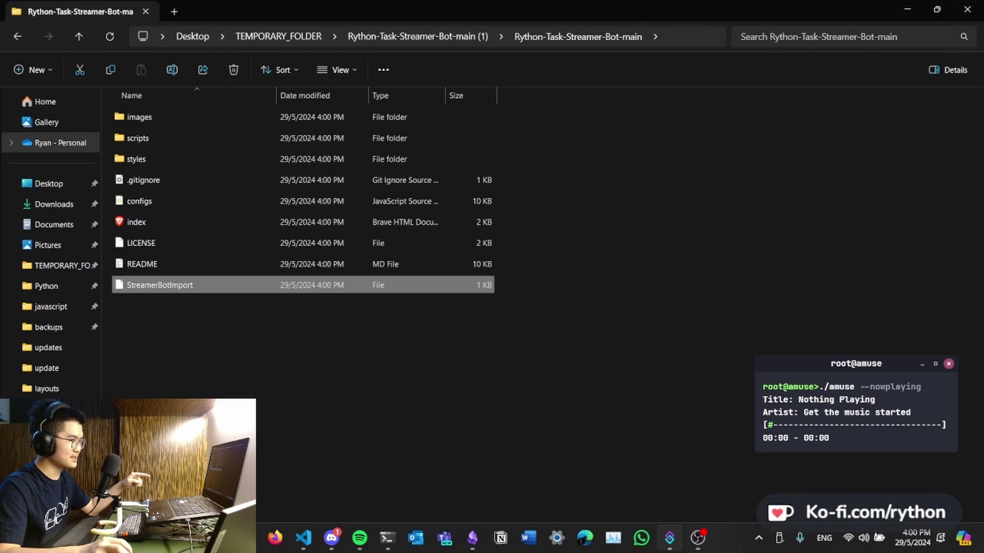
drag(603, 10, 508, 173)
drag(871, 237, 335, 237)
scroll(134, 334, down, 1)
scroll(133, 337, down, 1)
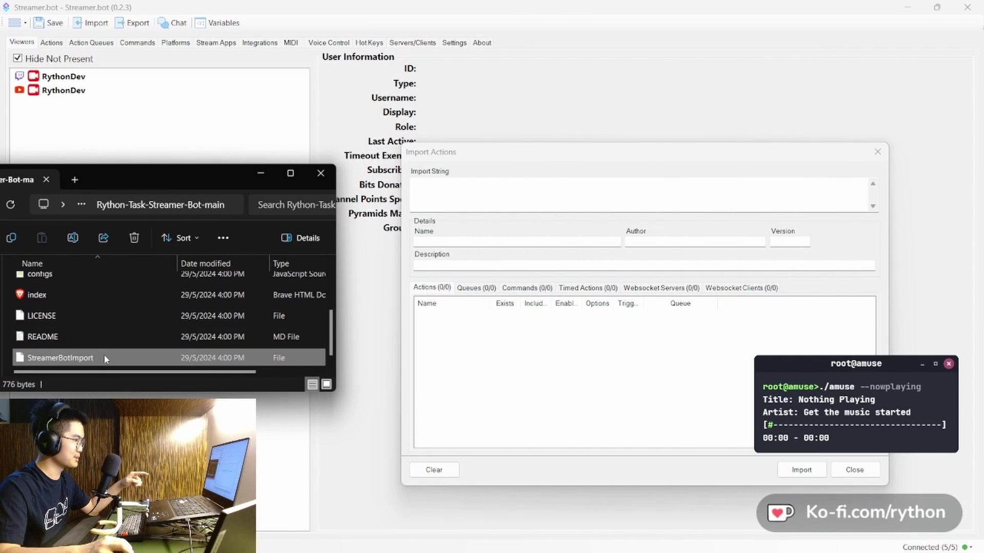
drag(451, 204, 459, 191)
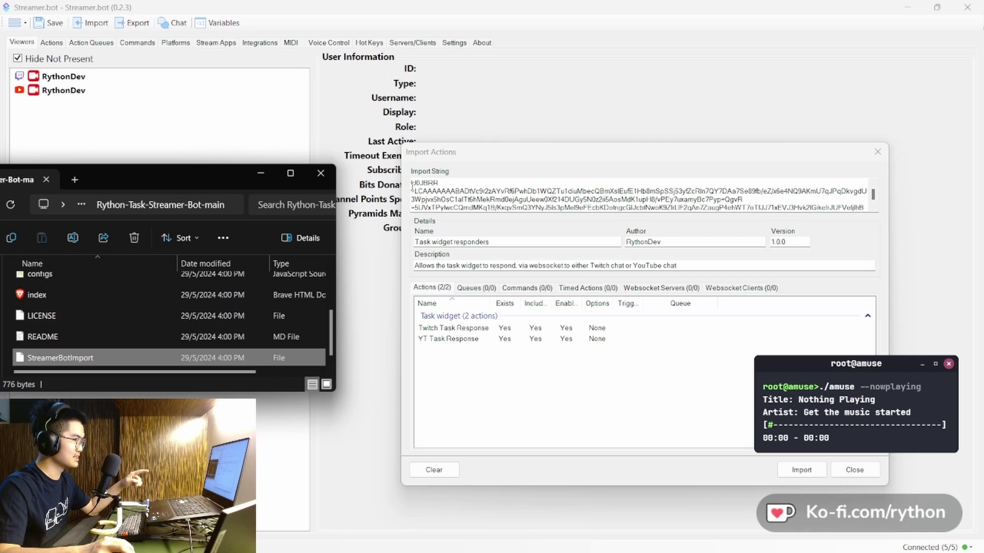
Check the Twitch Task Response and YT Task Response entries and import both actions, agreeing to overwrite the existing ones
double_click(417, 182)
key(ctrl+a)
key(Right)
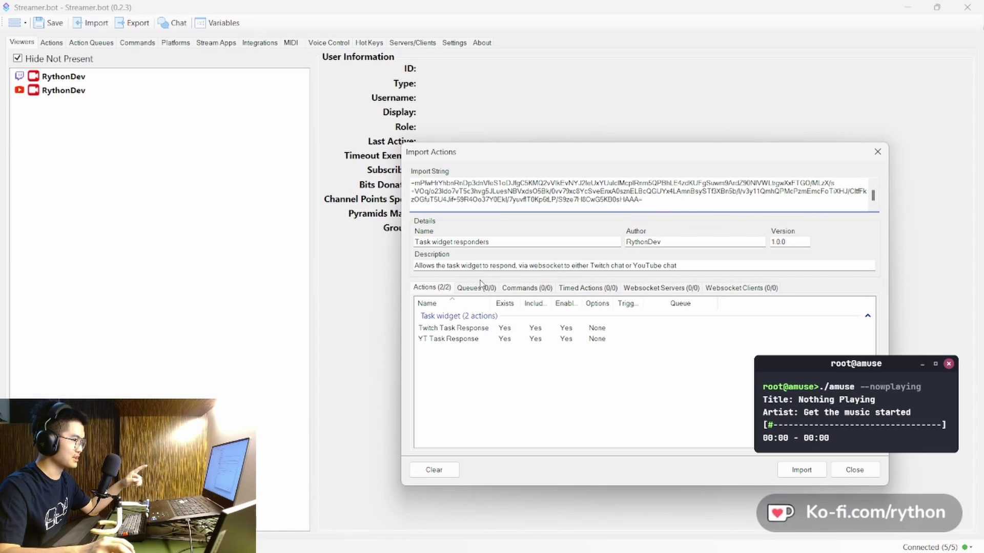
click(451, 330)
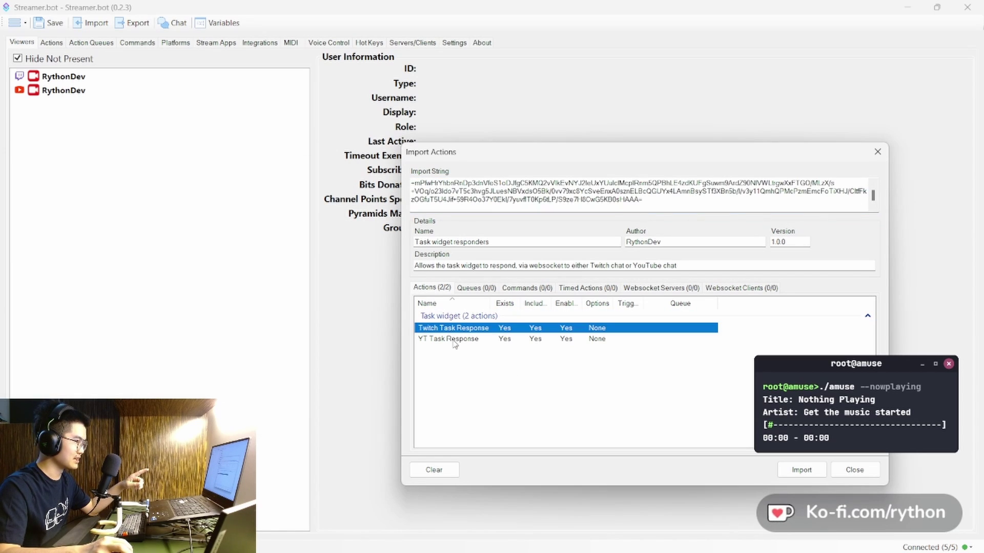
click(453, 340)
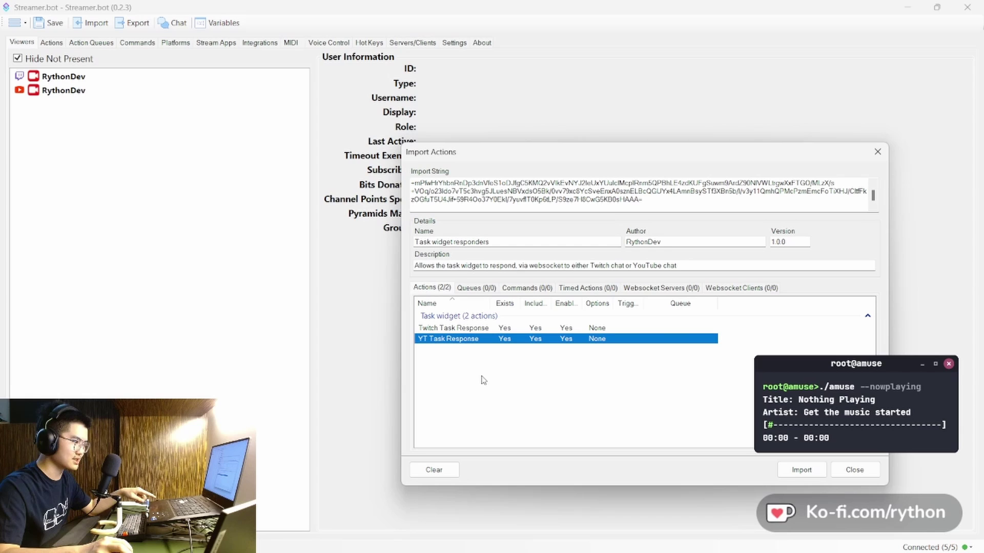
click(815, 472)
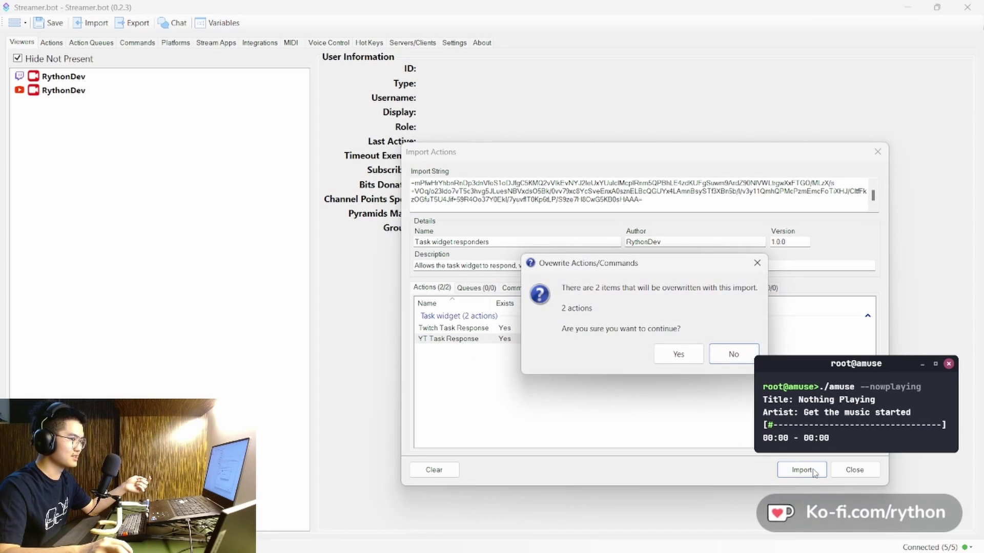
click(678, 353)
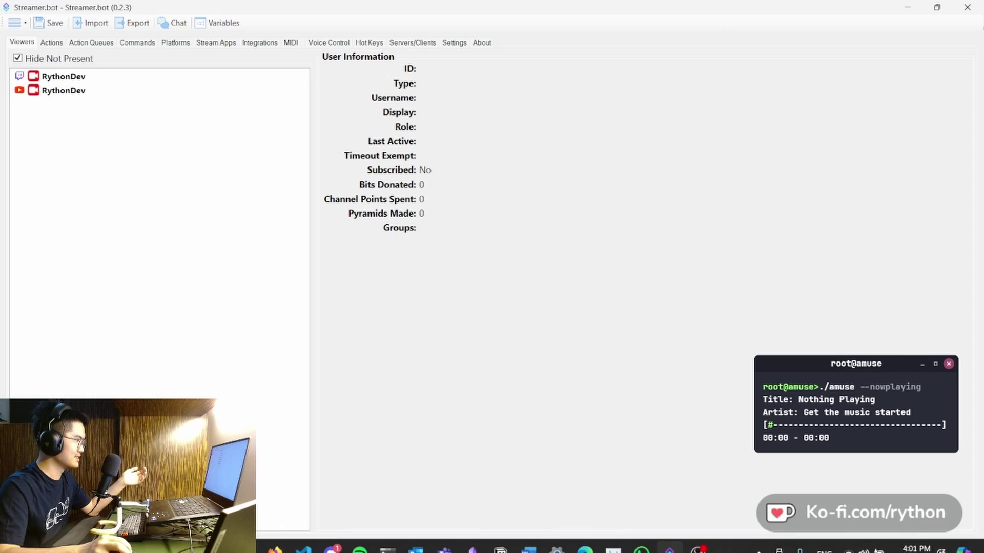
Return to the GitHub README in the browser and read step 5 on the Websocket Server settings for Streamer.bot
key(alt+Tab)
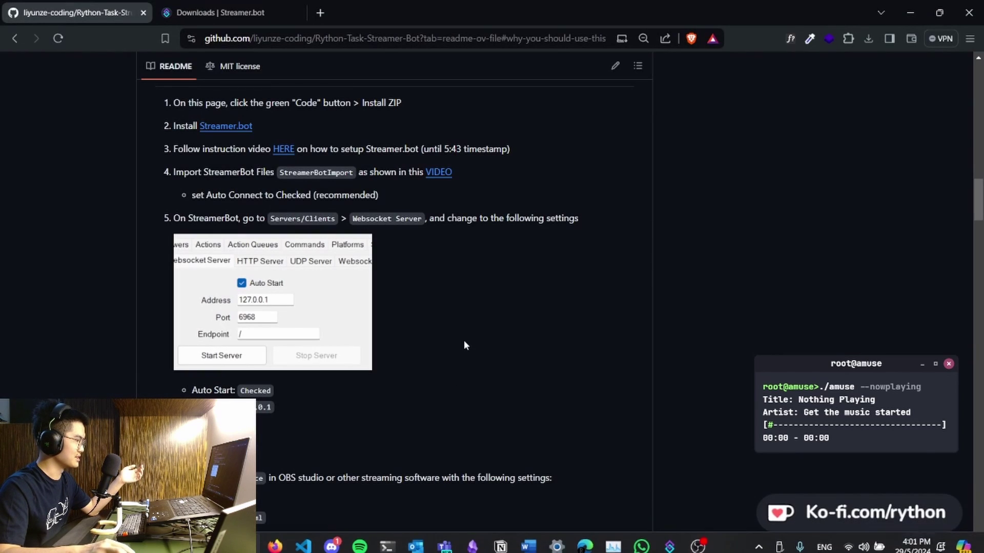
scroll(467, 311, down, 1)
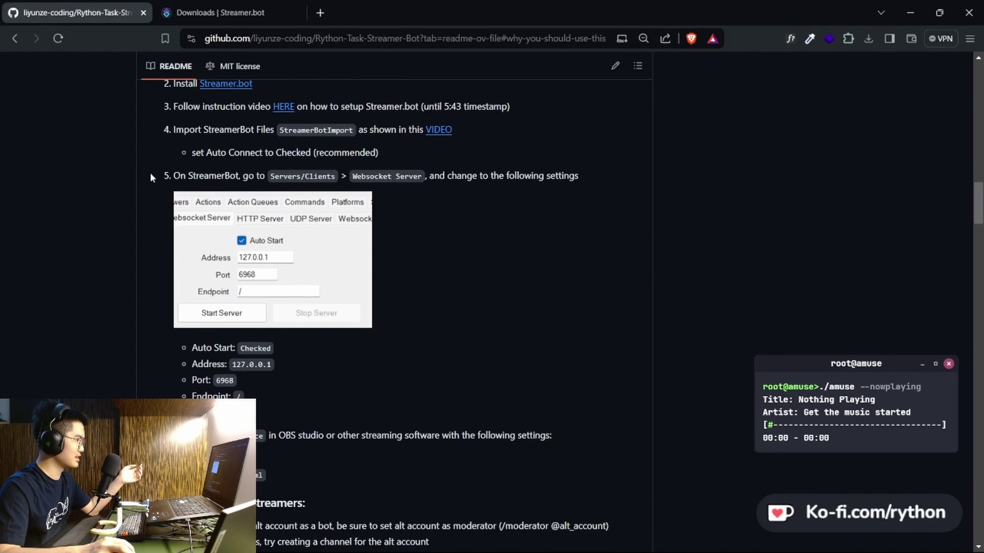
drag(181, 178, 634, 195)
click(635, 198)
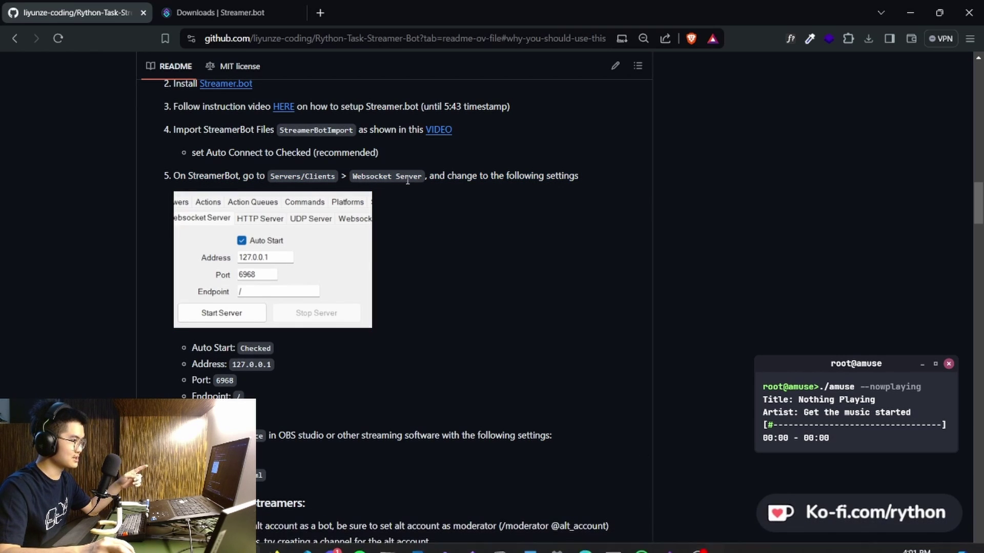
drag(388, 178, 427, 178)
click(452, 323)
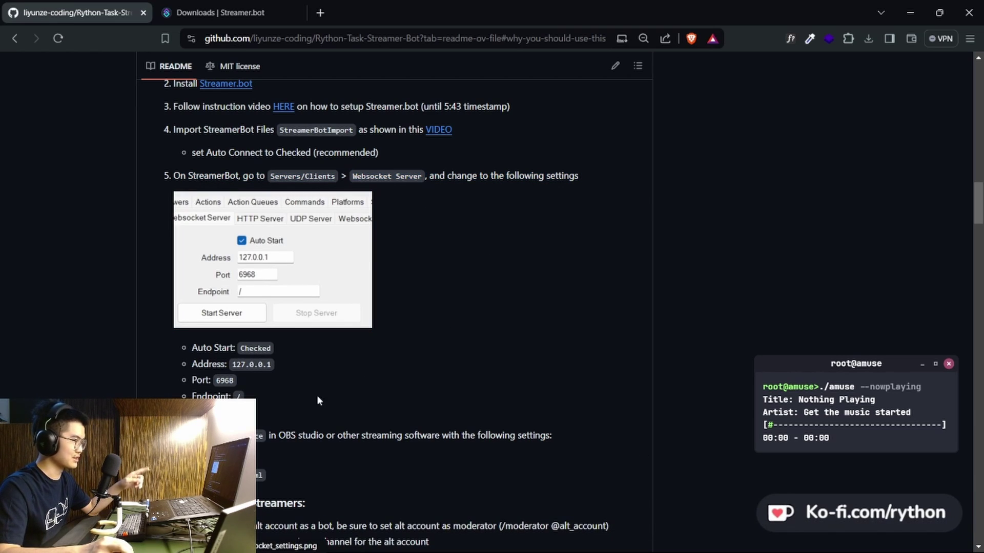
Switch to Streamer.bot and display the Websocket Server settings of its servers and clients section
click(665, 539)
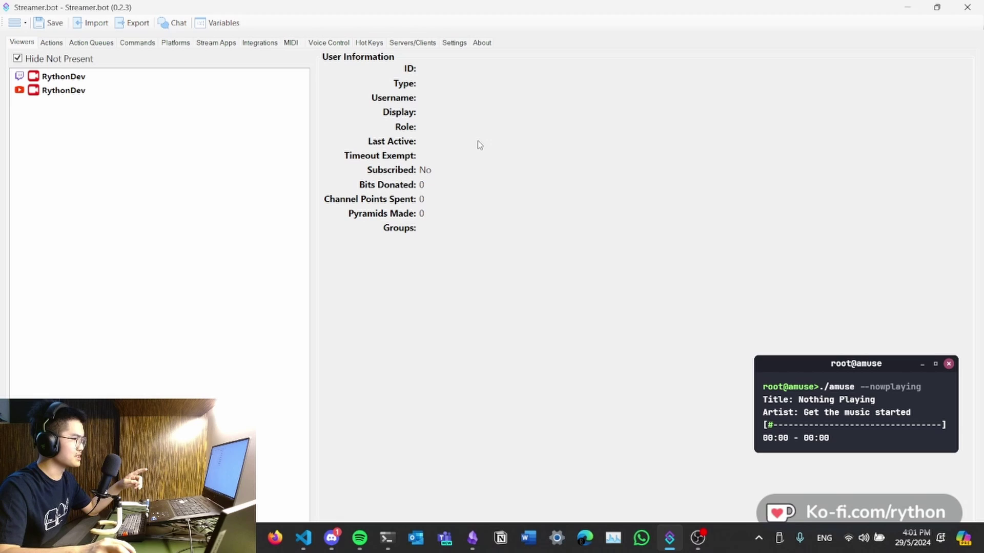
click(479, 43)
click(454, 42)
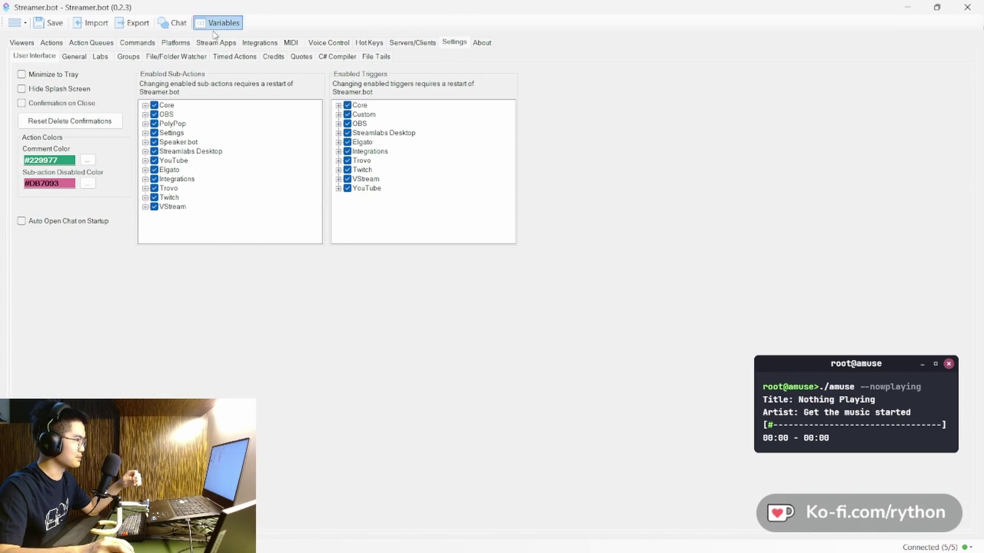
click(410, 43)
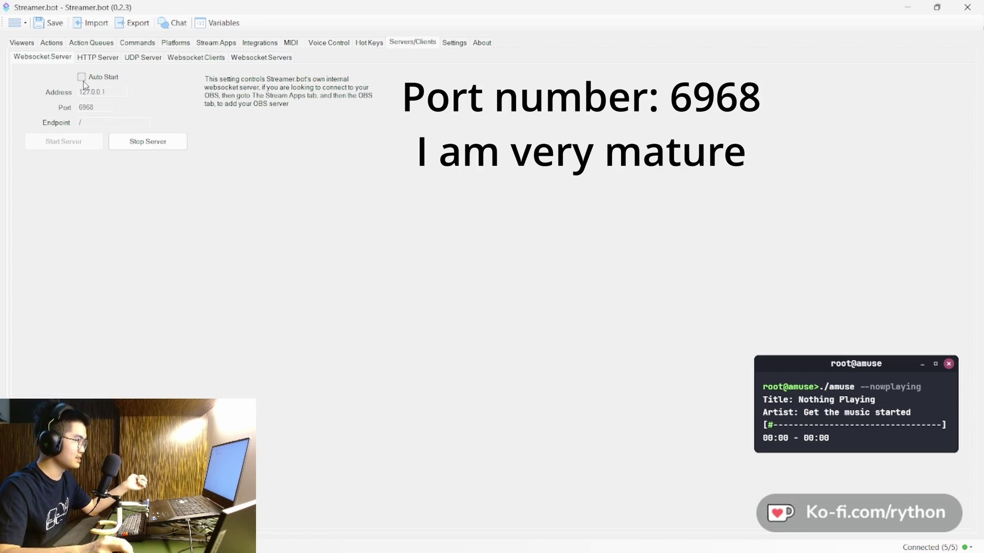
Stop the websocket server, set its port to 6968, enable Auto Start and start the server again
click(132, 141)
double_click(103, 107)
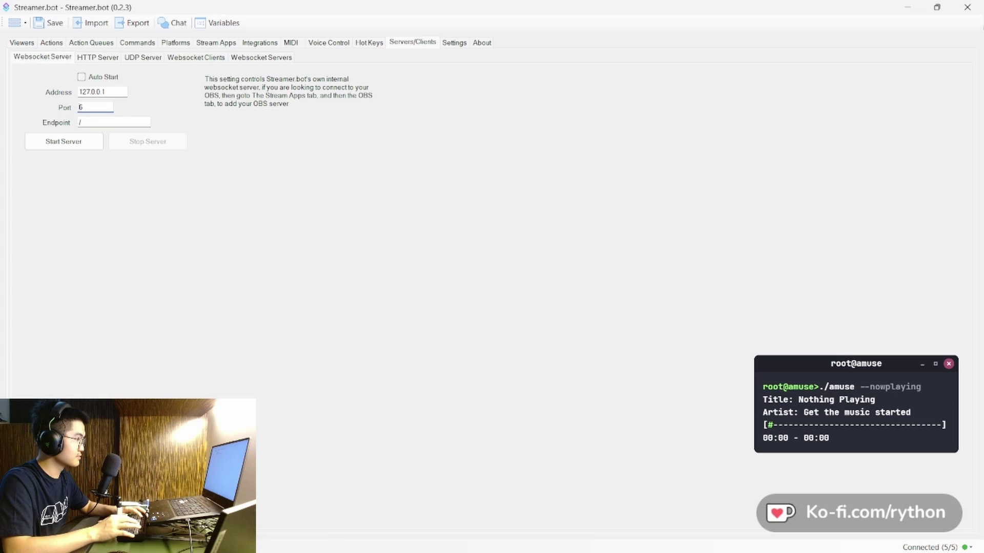
text(6968)
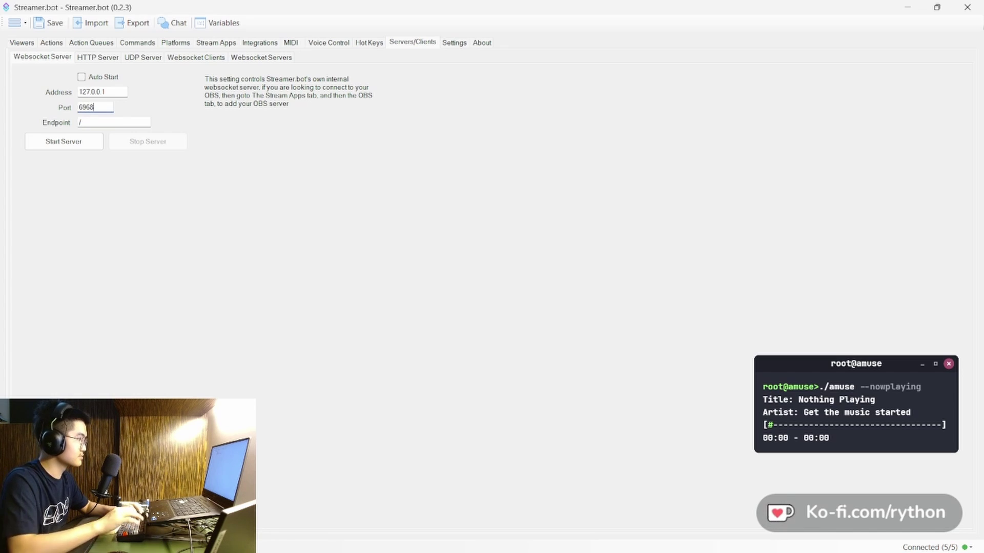
click(77, 144)
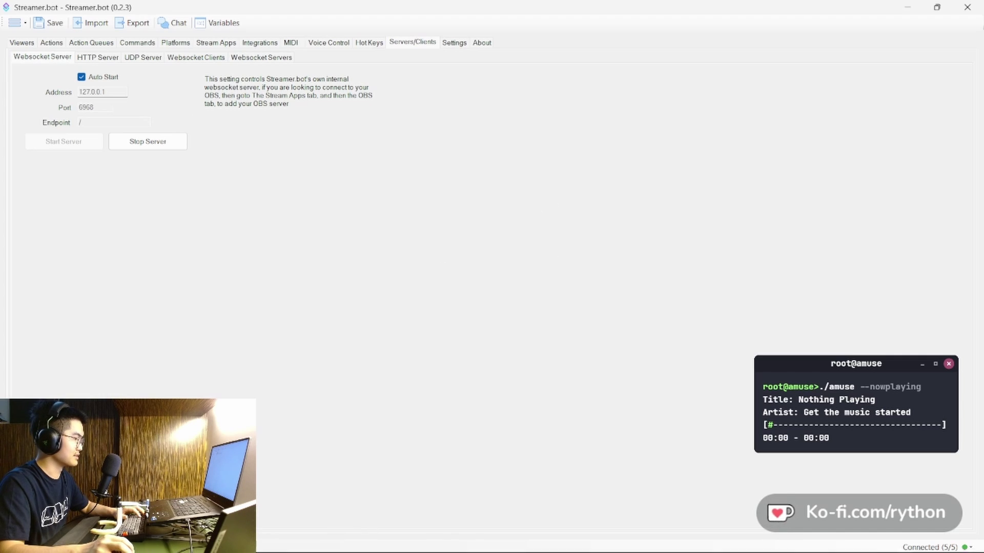
Return to the GitHub README in the browser and read step 6 on setting up the Browser Source in OBS Studio
mouse_move(262, 538)
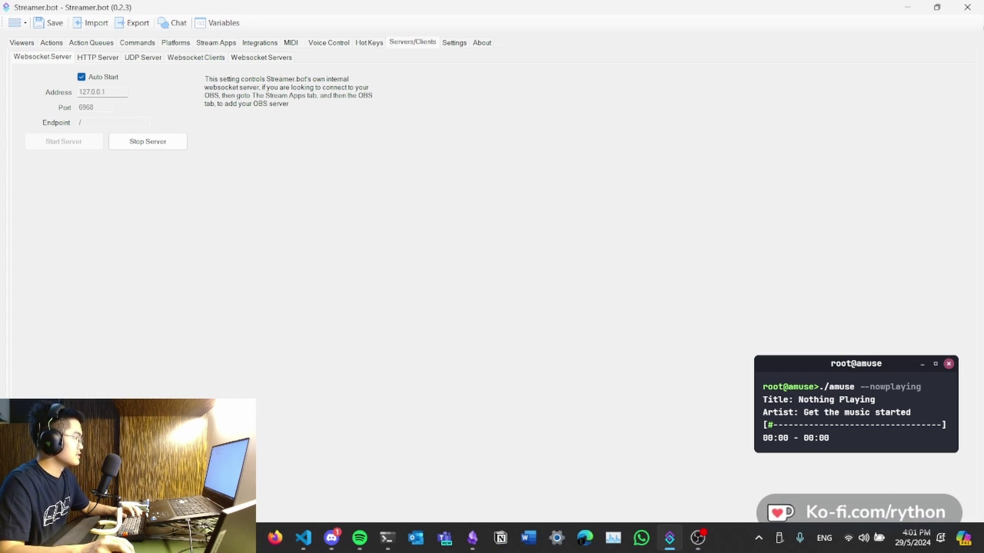
click(276, 538)
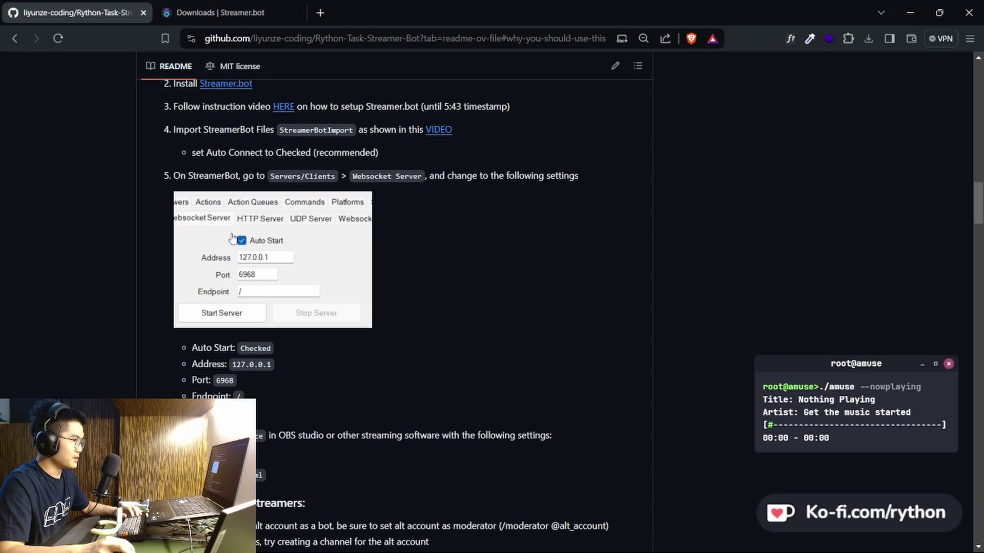
scroll(311, 370, down, 3)
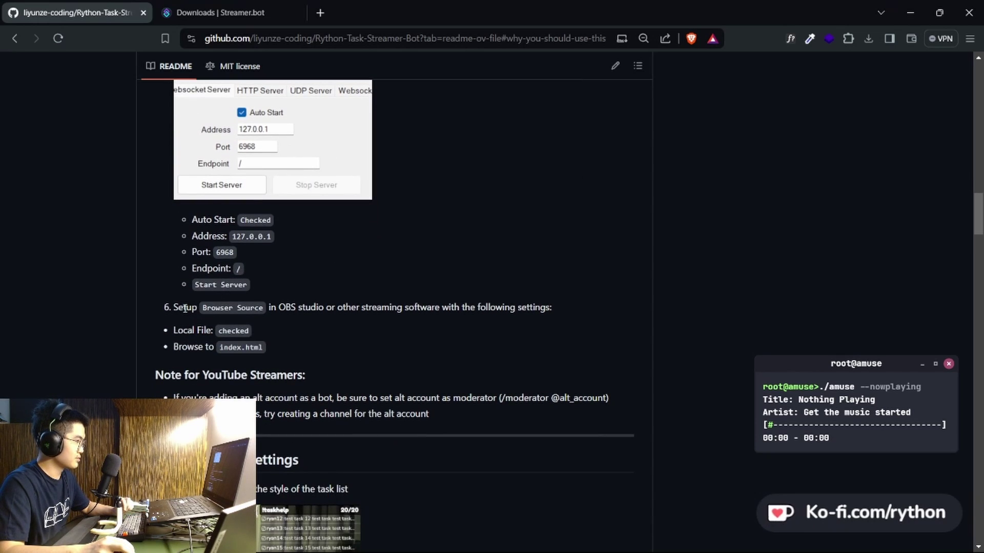
drag(174, 307, 491, 308)
click(443, 359)
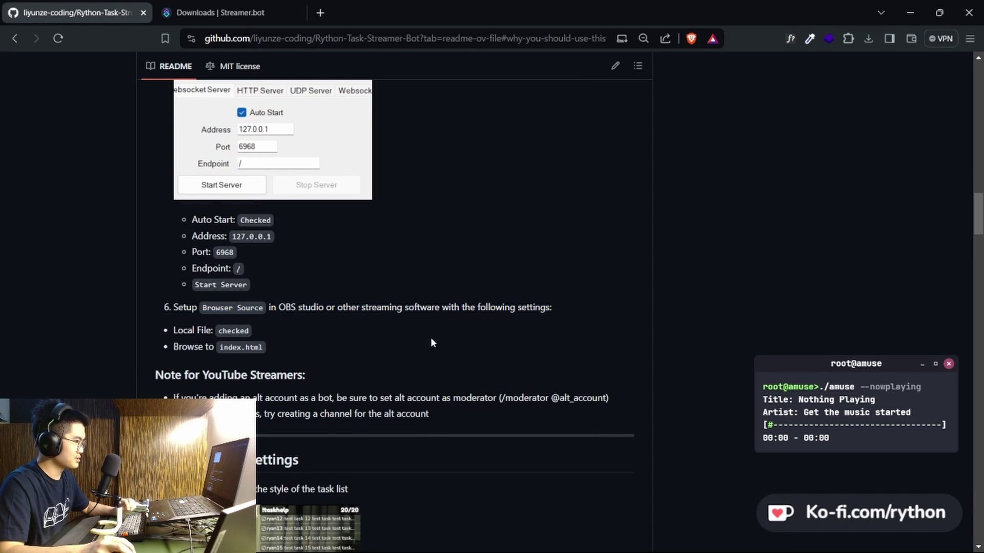
drag(219, 332, 281, 338)
click(247, 334)
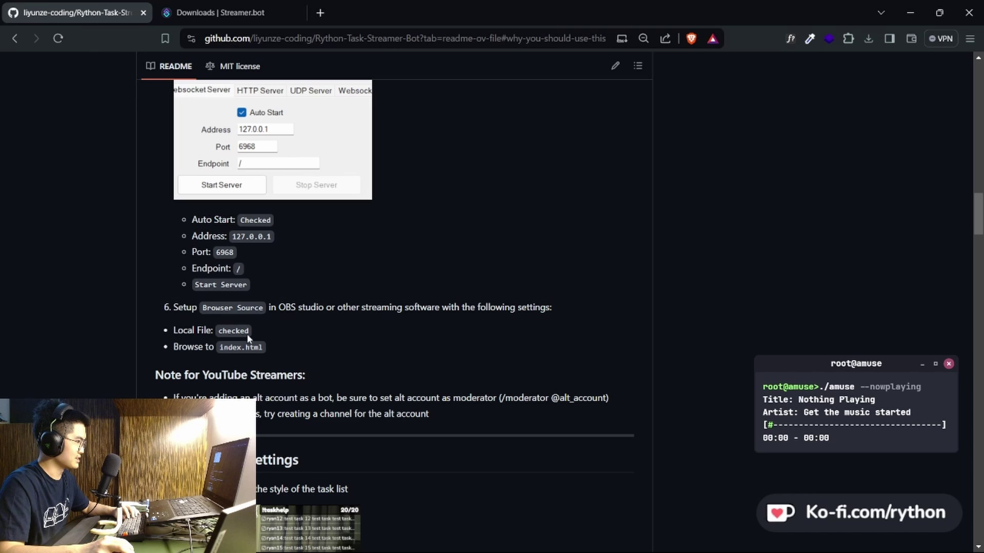
Switch to OBS Studio and add a new Browser source named demo-task to the current scene
mouse_move(736, 543)
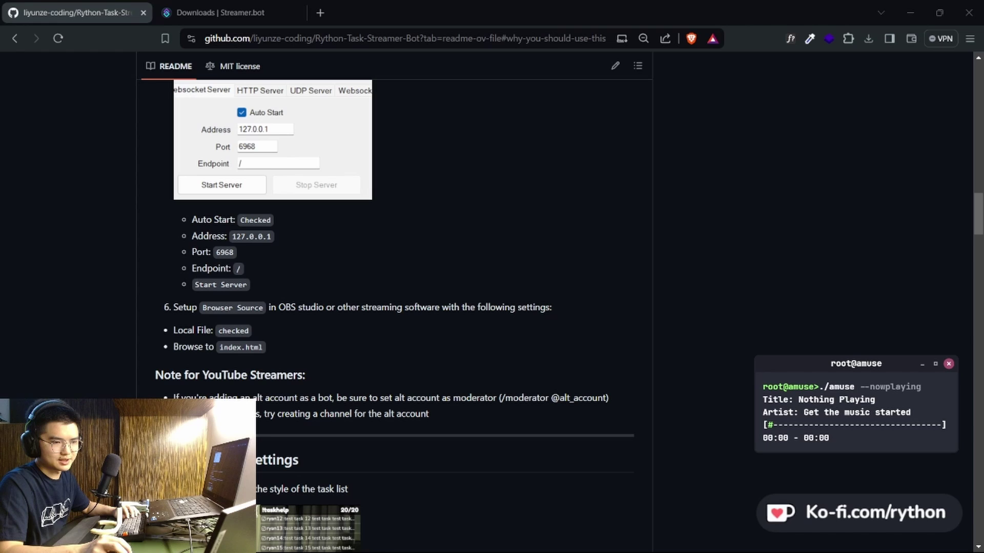
key(alt+Tab)
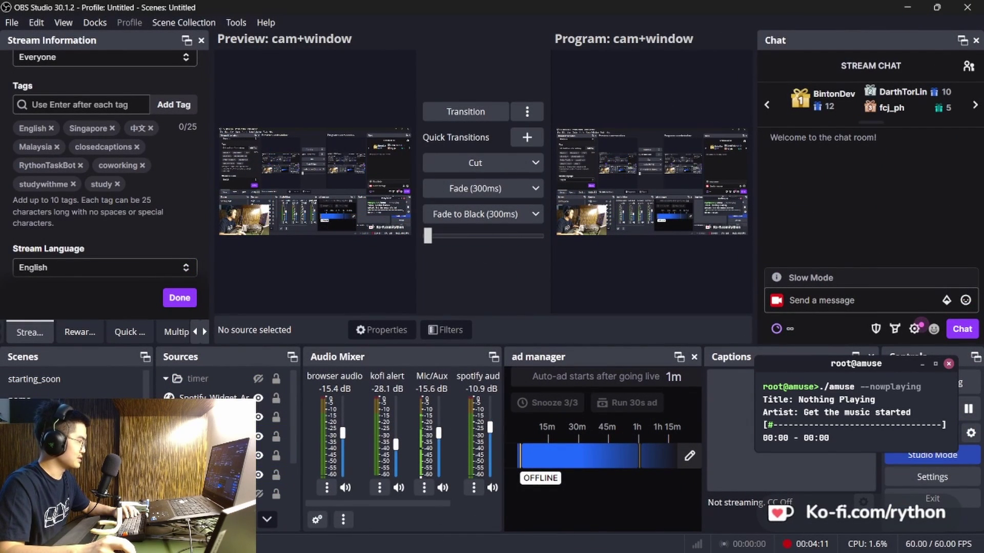
click(169, 518)
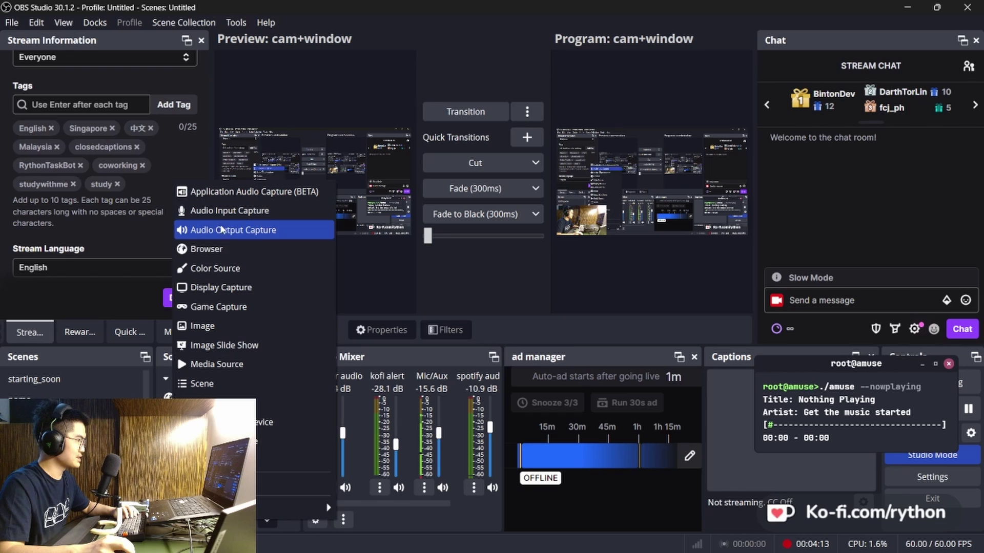
click(226, 252)
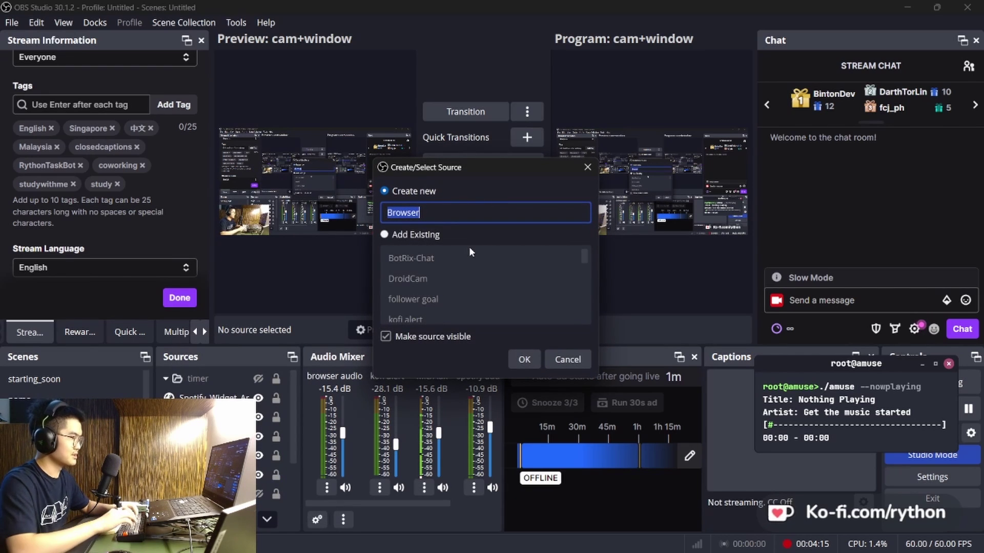
text(demo-task)
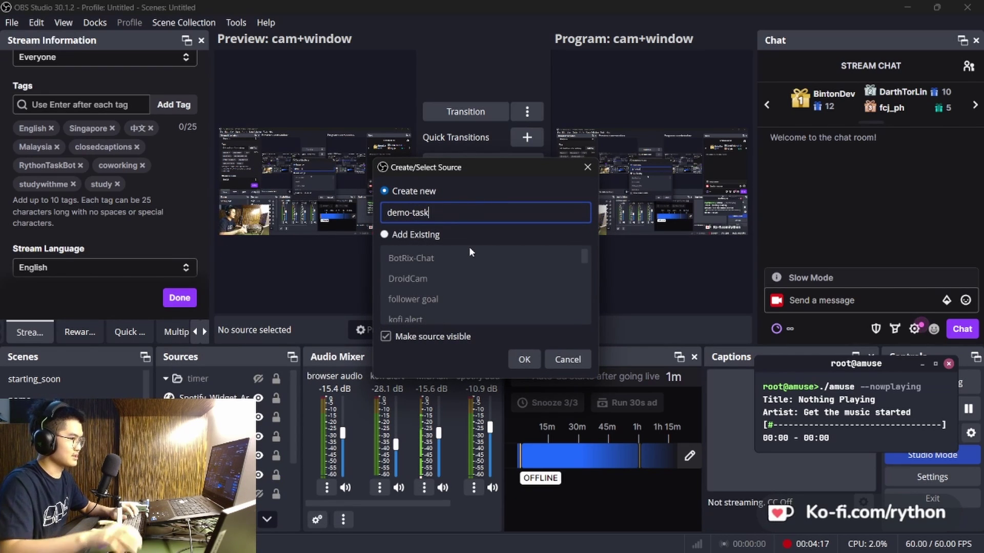
click(524, 361)
Make demo-task a local file source using index from the Rython-Task-Streamer-Bot-main (1) folder in TEMPORARY_FOLDER, and accept the properties
click(357, 281)
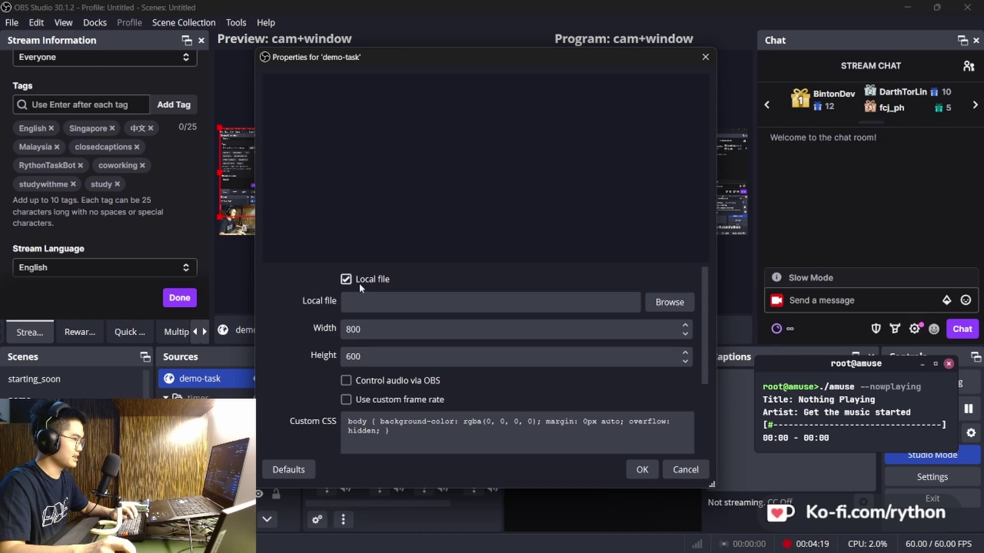
click(668, 302)
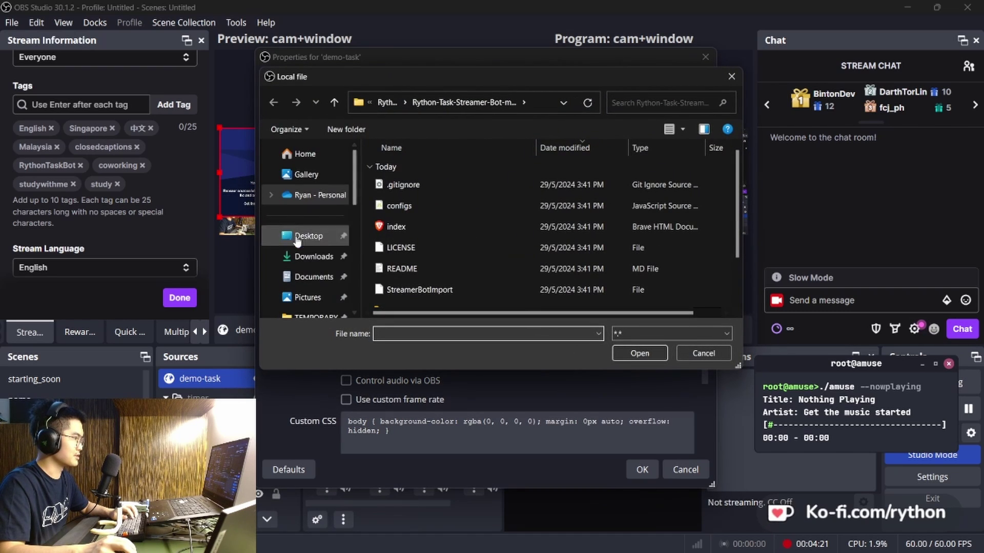
click(302, 317)
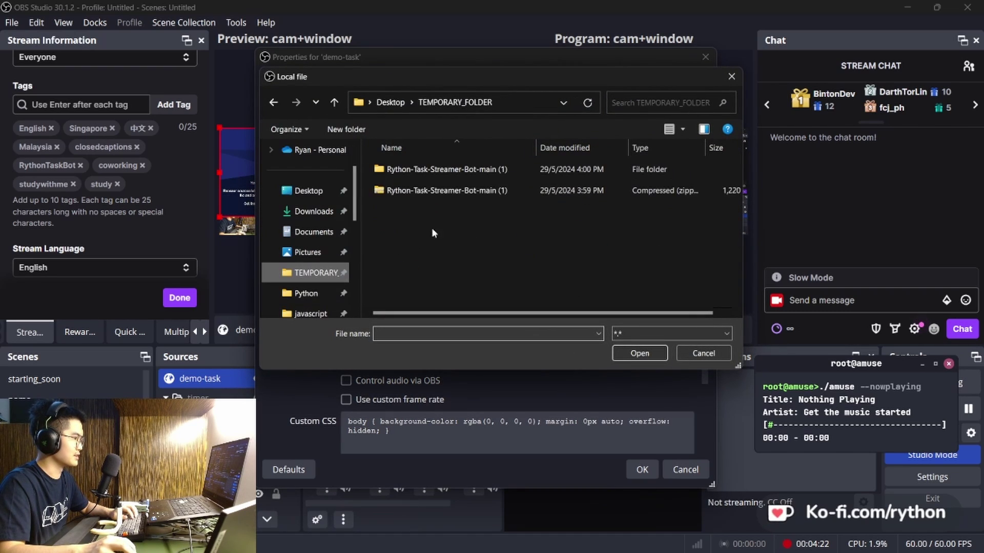
double_click(472, 171)
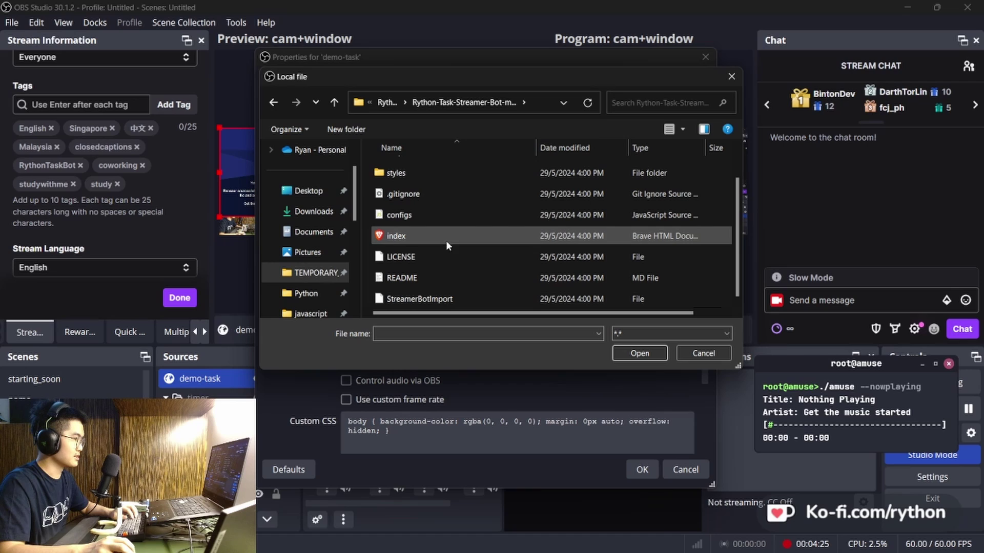
click(449, 236)
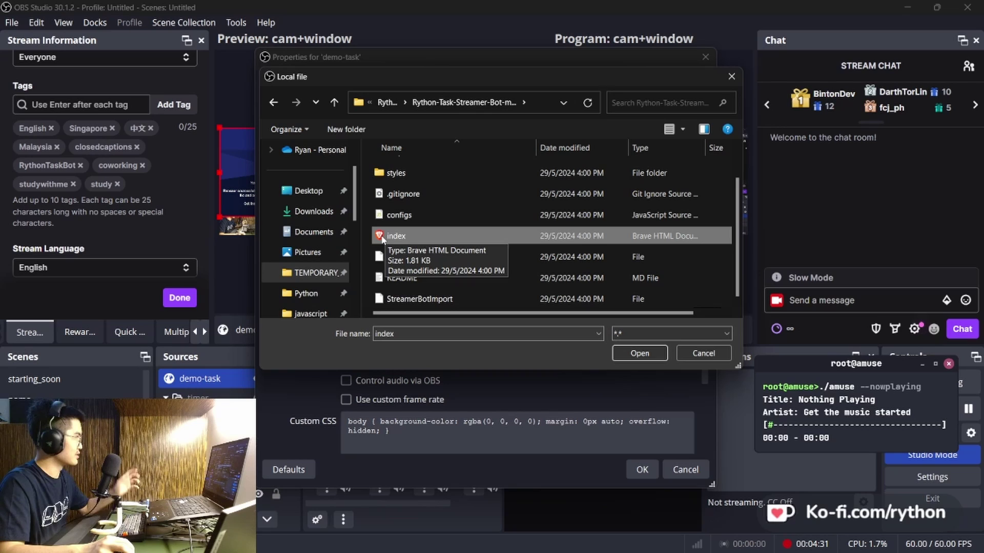
click(639, 353)
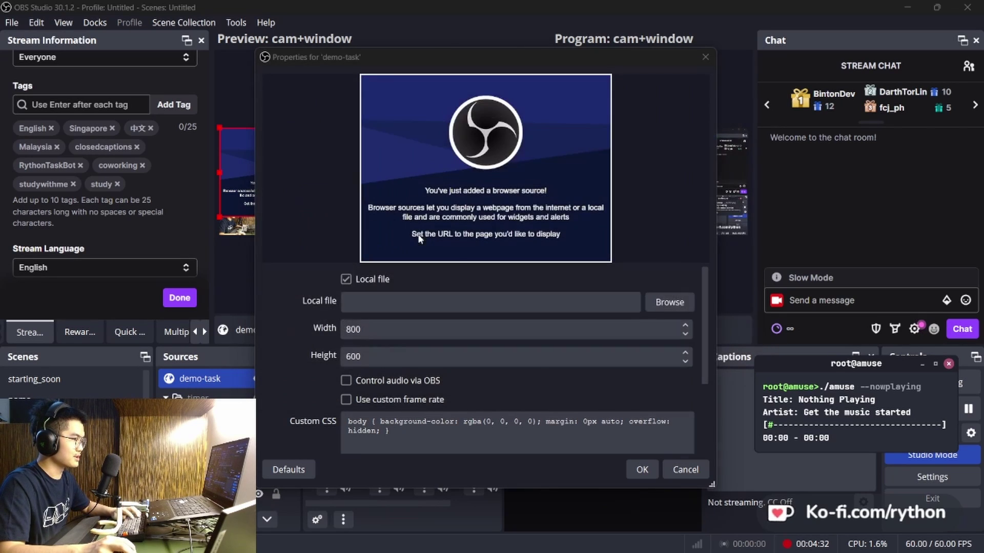
click(642, 470)
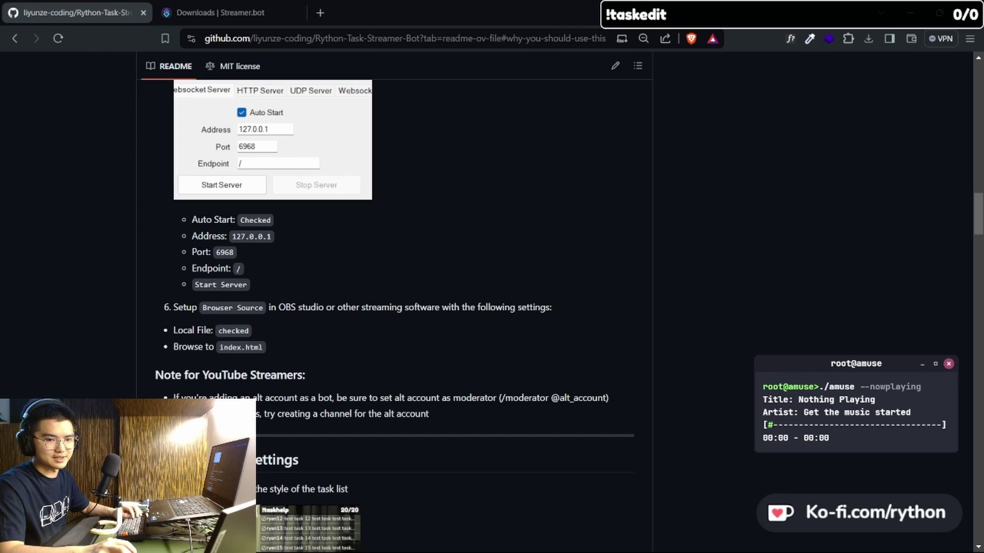
Switch to OBS Studio, send "!task task 11" in the stream chat to test the widget, and return to the README
key(alt+Tab)
click(854, 299)
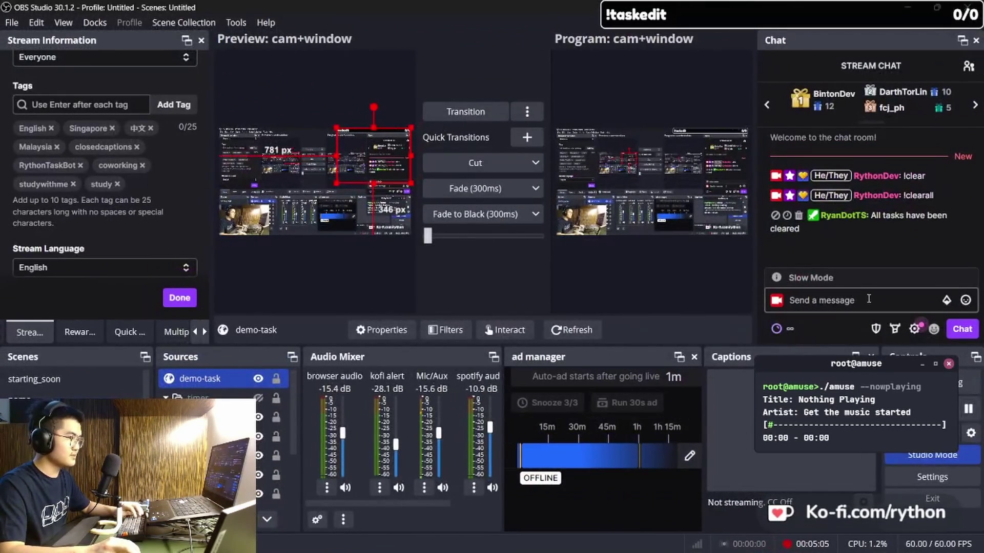
text(!)
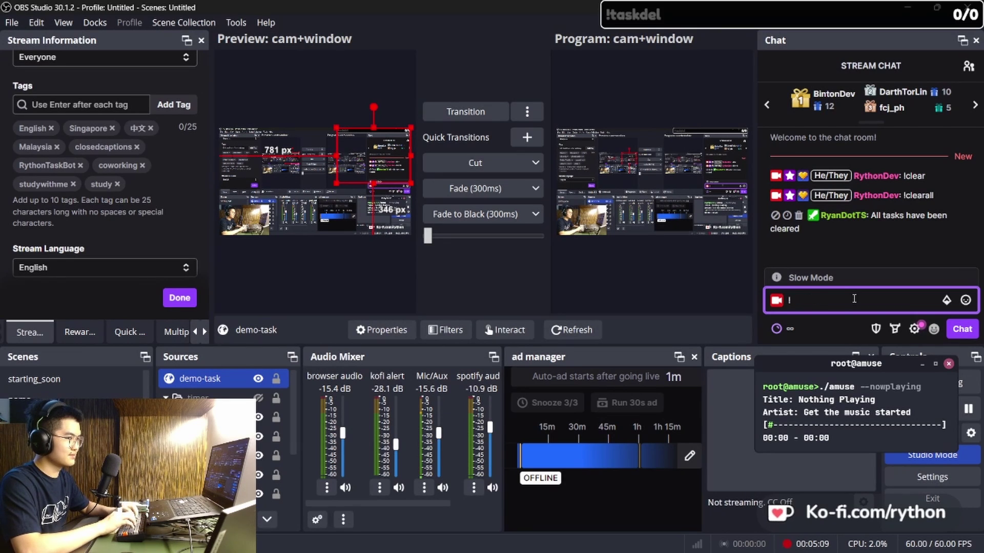
text(task task)
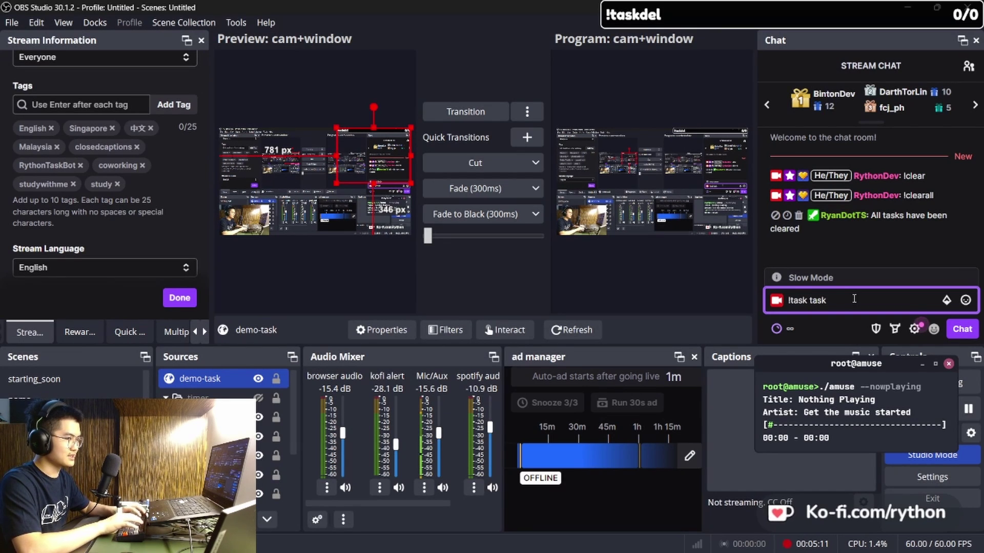
text( 11)
key(Return)
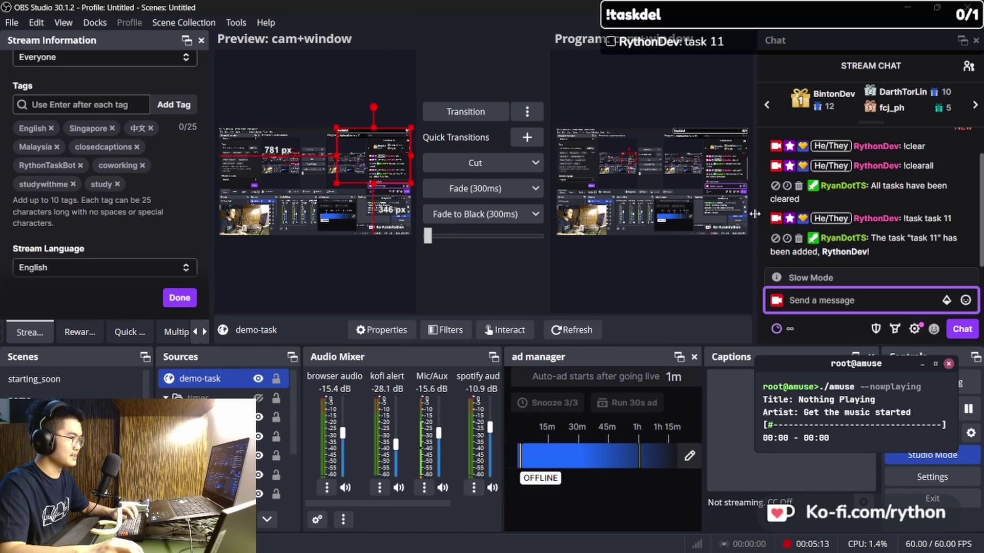
key(super+Down)
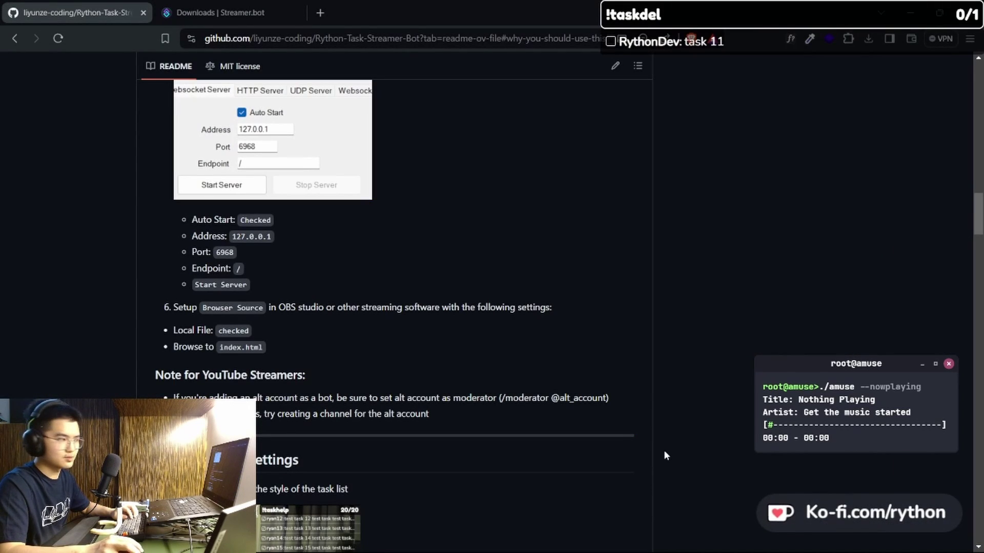